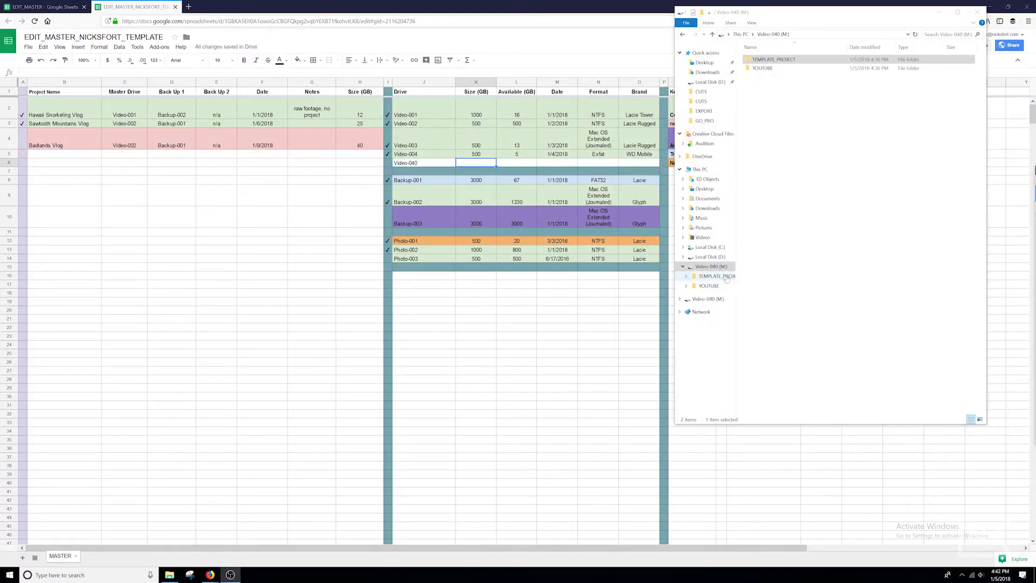
Check the Video-040 (M:) drive properties: 931 GB capacity, 51 GB free.
right_click(705, 270)
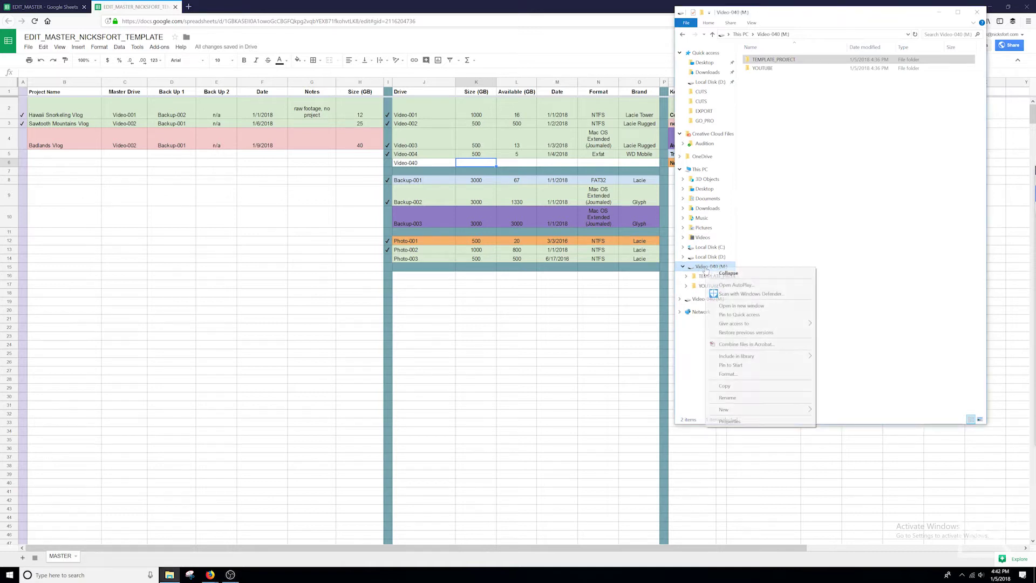
click(754, 425)
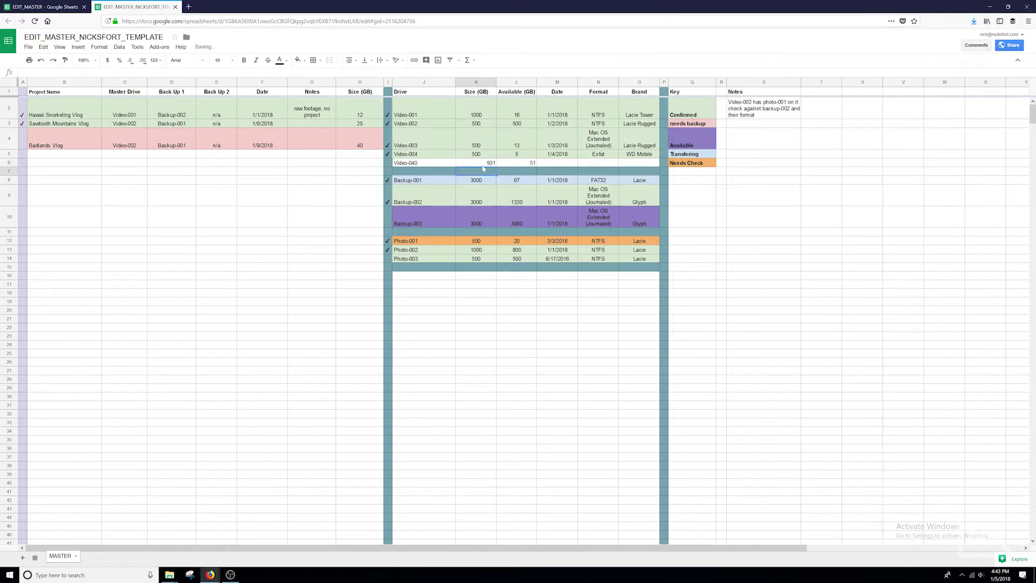
key(alt+Tab)
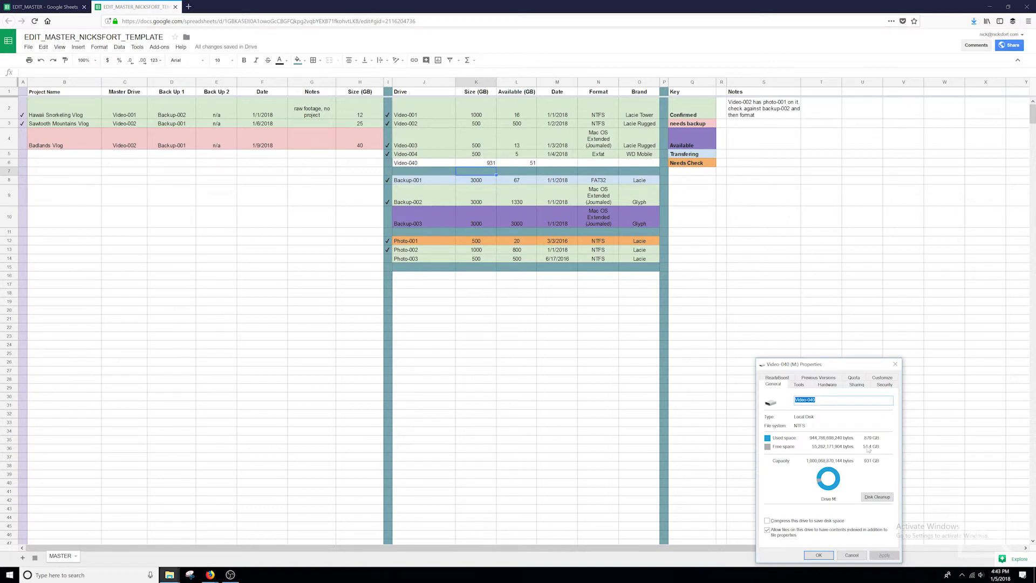
Enter 1/5/2018 as the Video-040 drive's date in row 6.
click(524, 163)
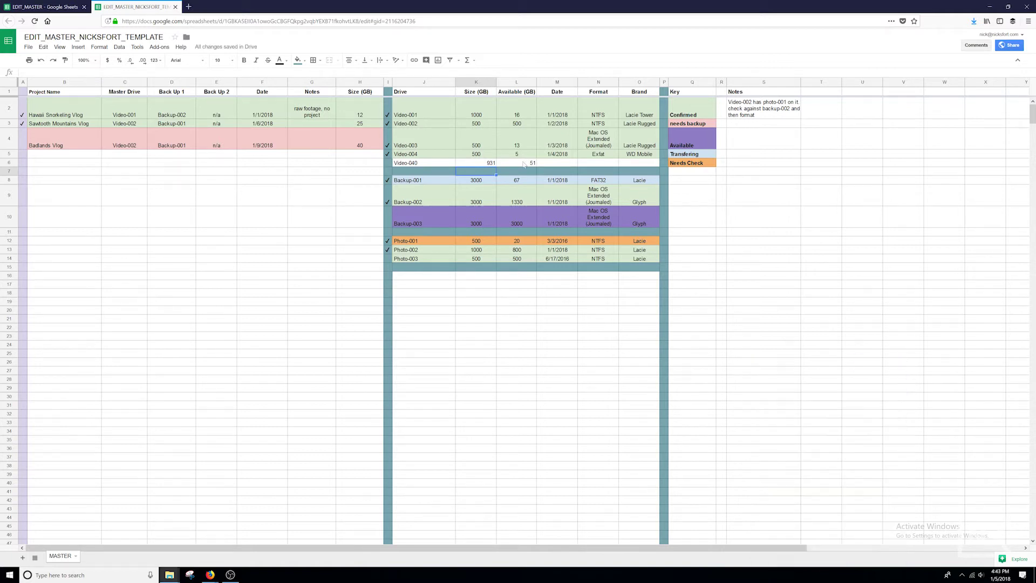
click(551, 156)
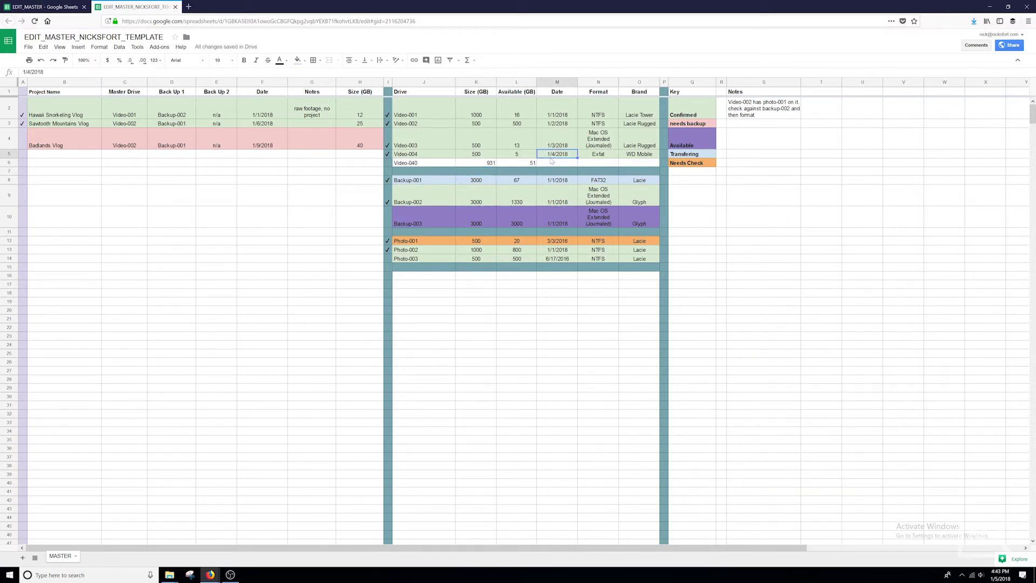
click(552, 161)
text(1/5/2018)
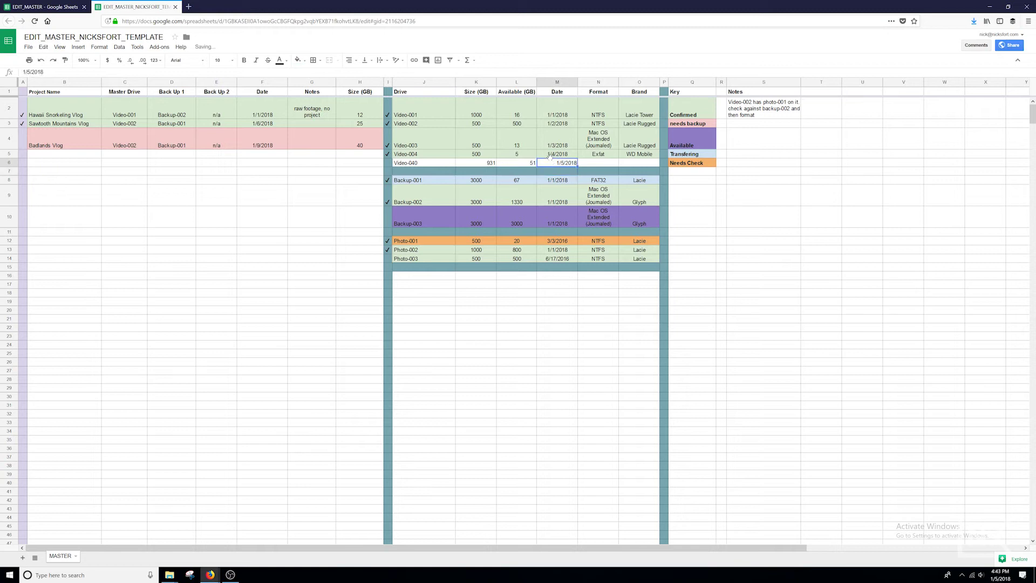
key(Tab)
key(alt+Tab)
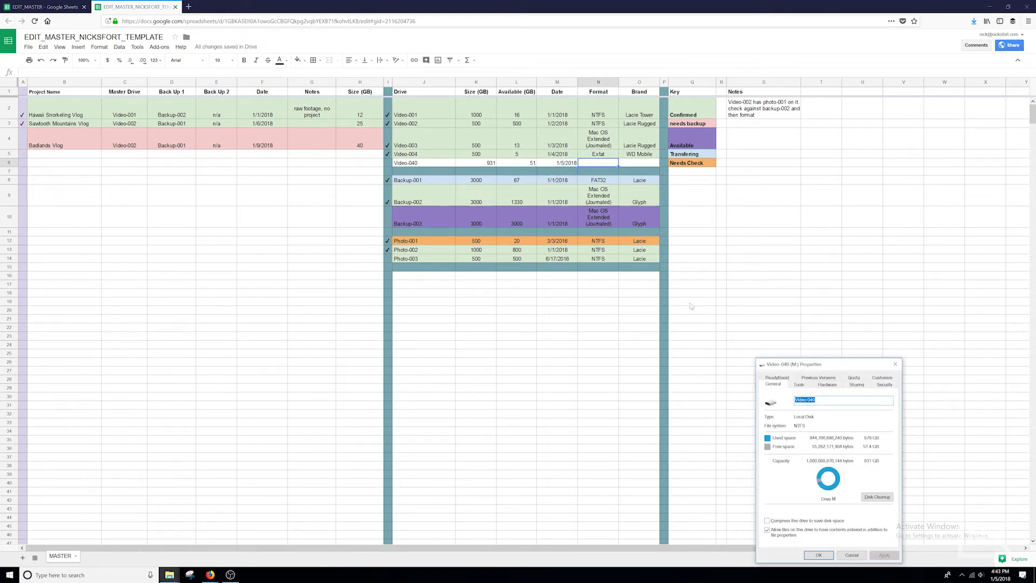
key(alt+Tab)
Fill in NTFS as the format and copy Glyph as the brand for Video-040.
click(598, 124)
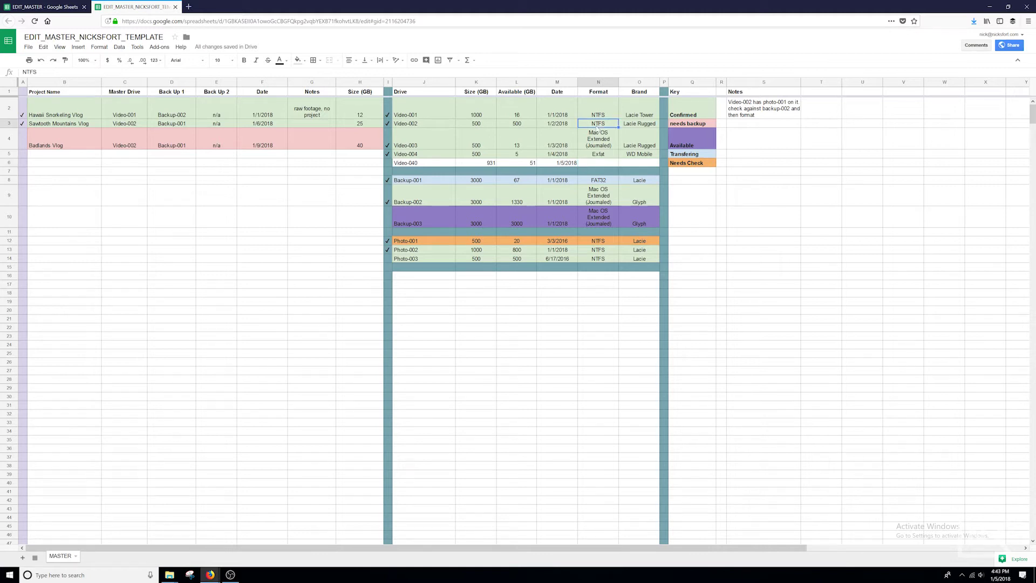
key(Down)
key(Down)
key(Down)
text(NTFS)
key(Tab)
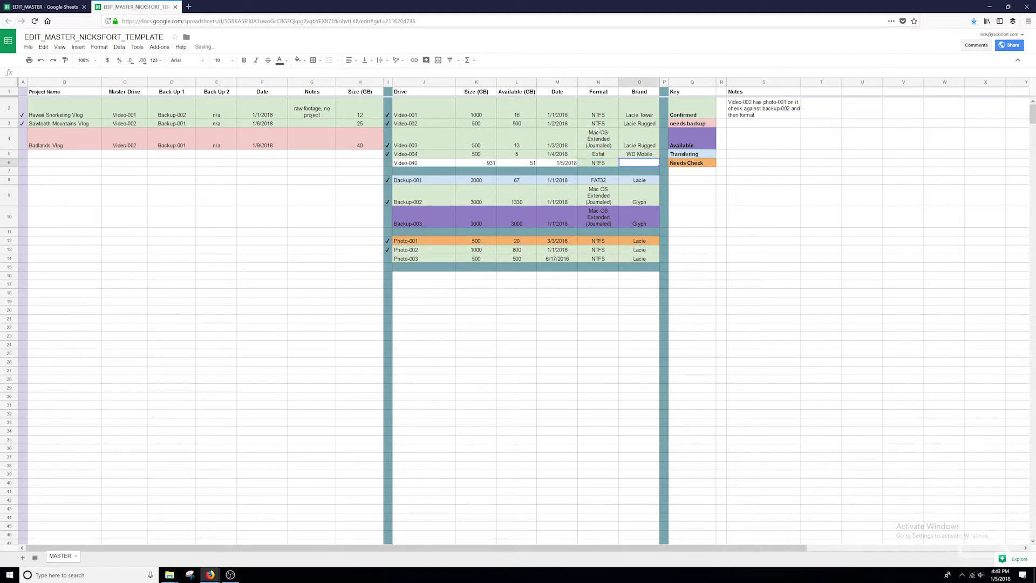
key(Down)
key(Down)
key(Down)
key(ctrl+c)
key(Up)
key(Up)
key(Up)
key(ctrl+v)
Shade the Video-040 row light green and paste a tick mark into I6.
key(Left)
key(Left)
key(Left)
key(Left)
key(Left)
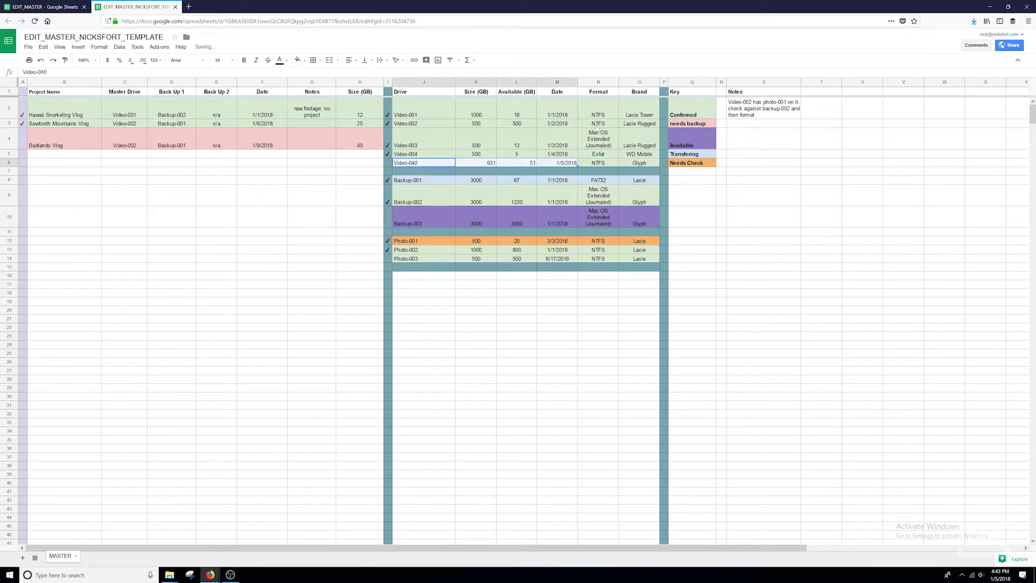
click(305, 61)
click(332, 107)
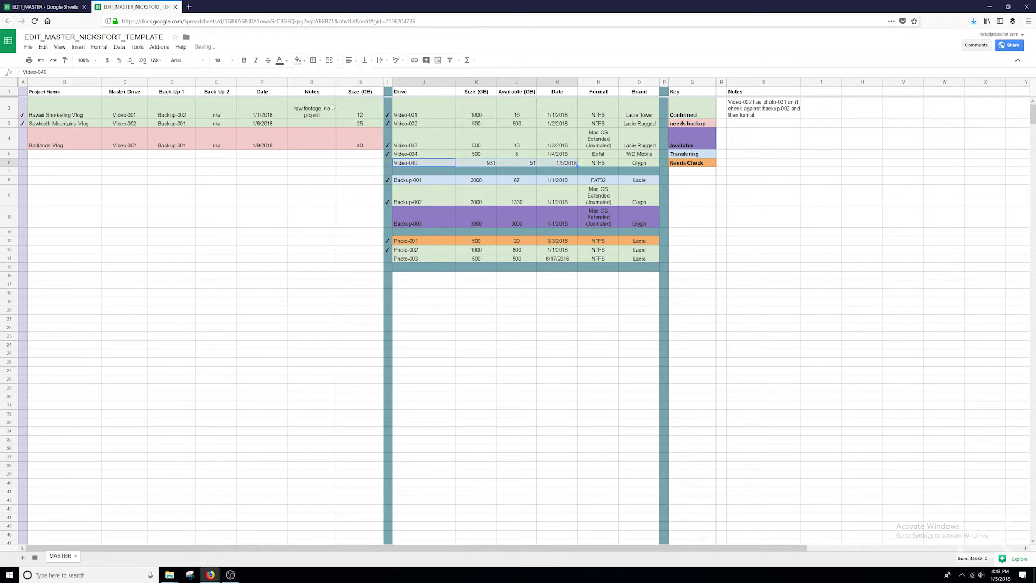
click(387, 155)
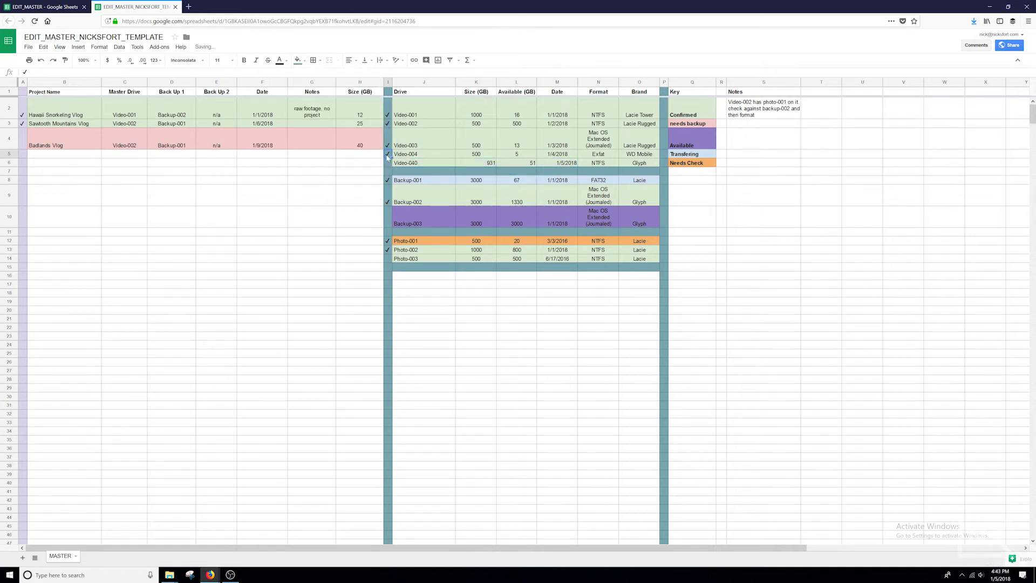
click(388, 163)
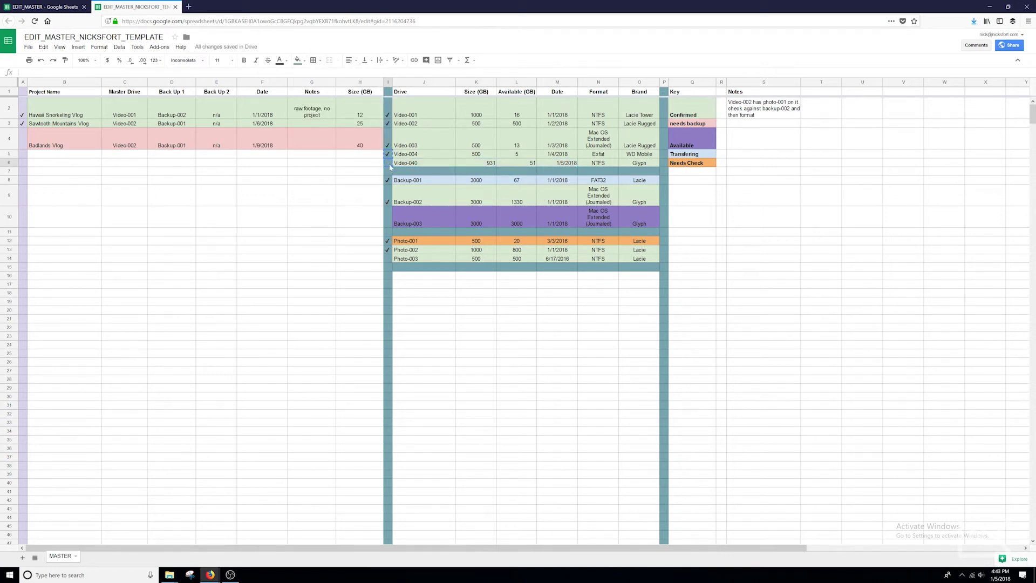
key(ctrl+v)
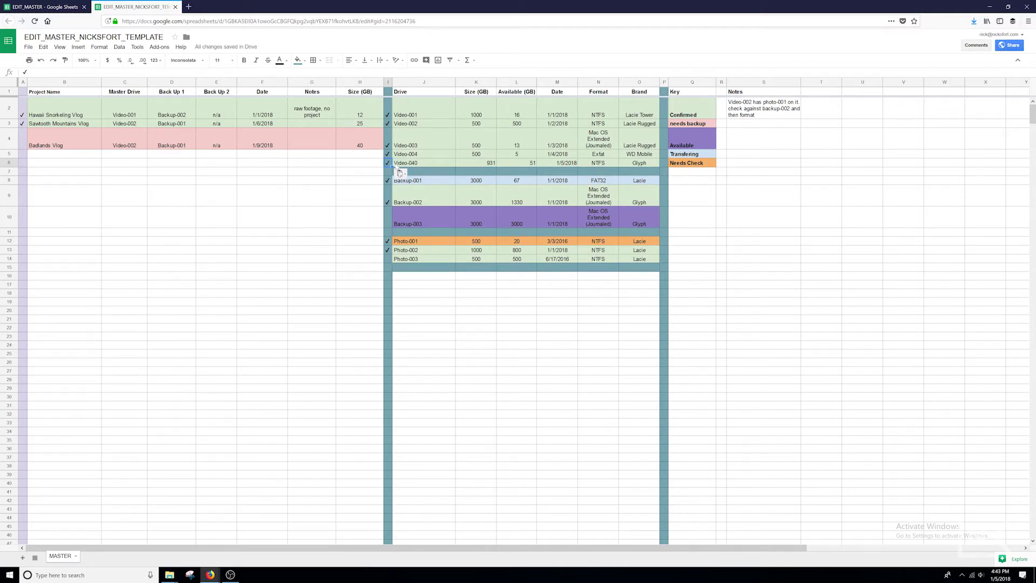
click(478, 83)
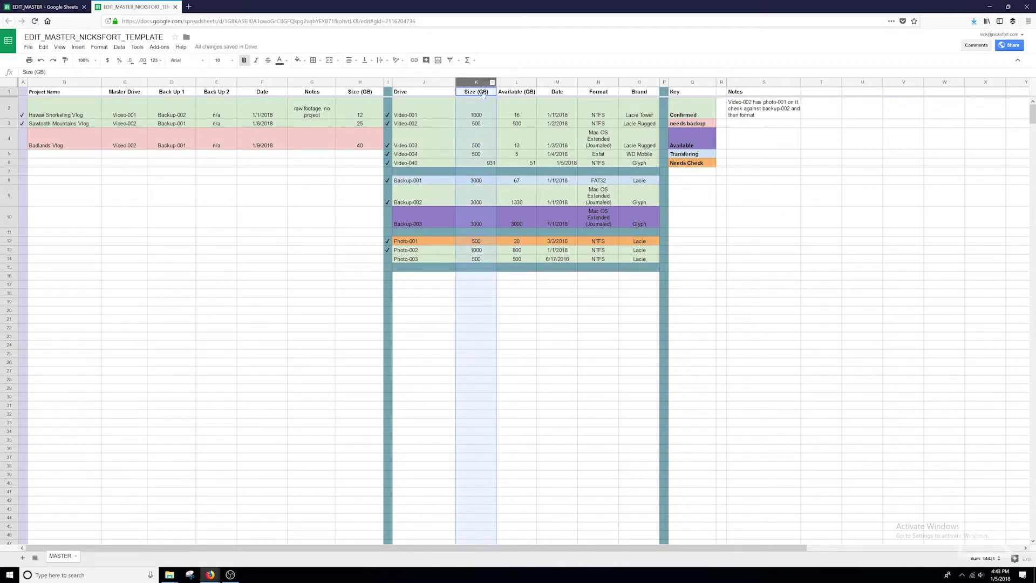
click(571, 180)
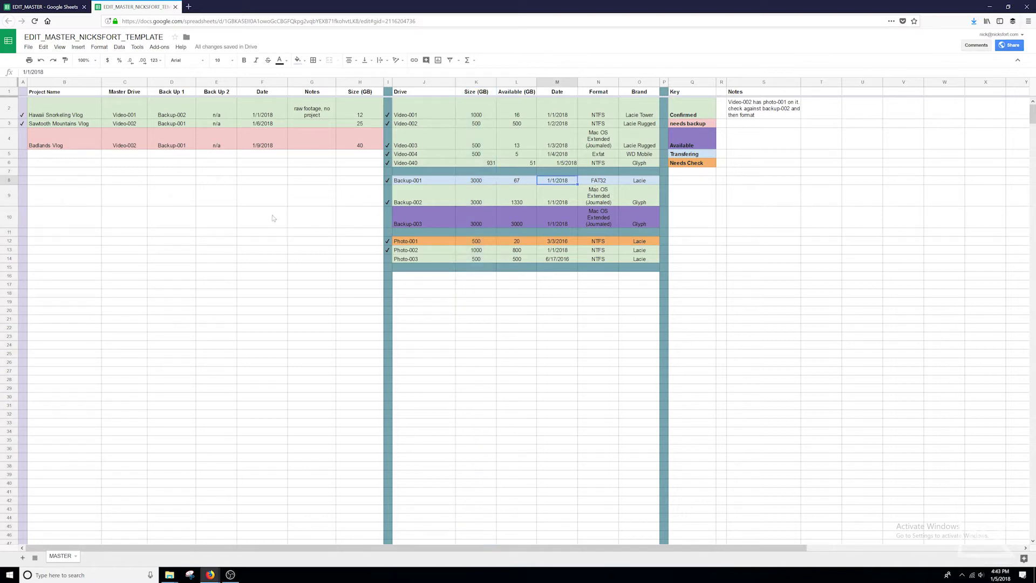
click(53, 155)
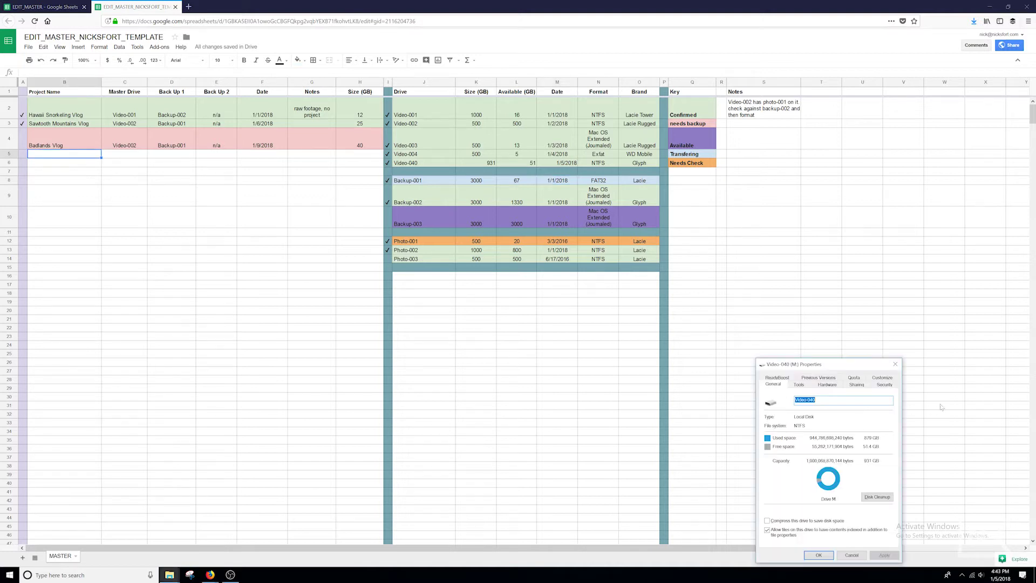
Copy Rockies_Craters from the 9_23_2017_Rockies_Craters folder name in YOUTUBE into cell B5.
click(895, 364)
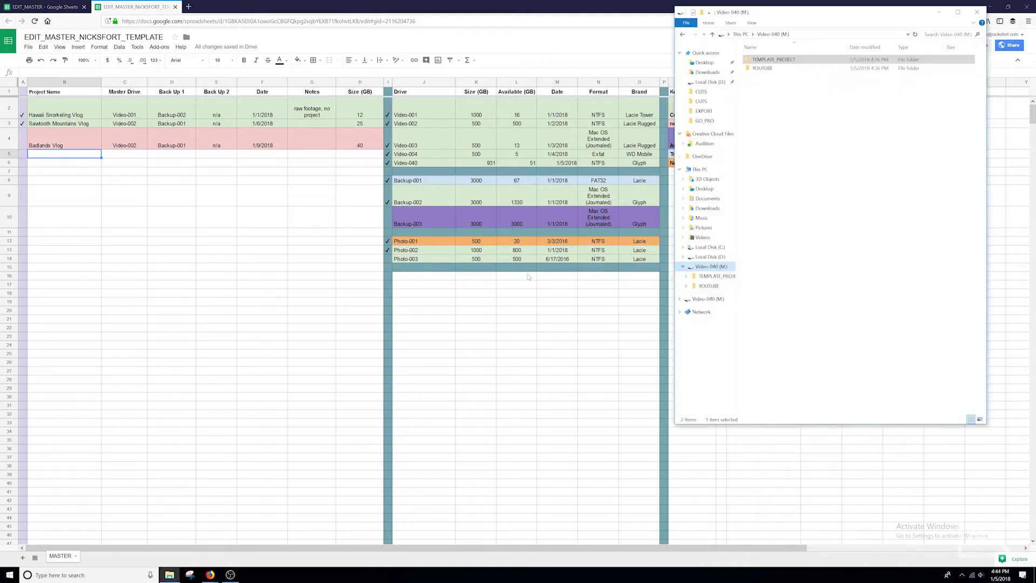
double_click(763, 69)
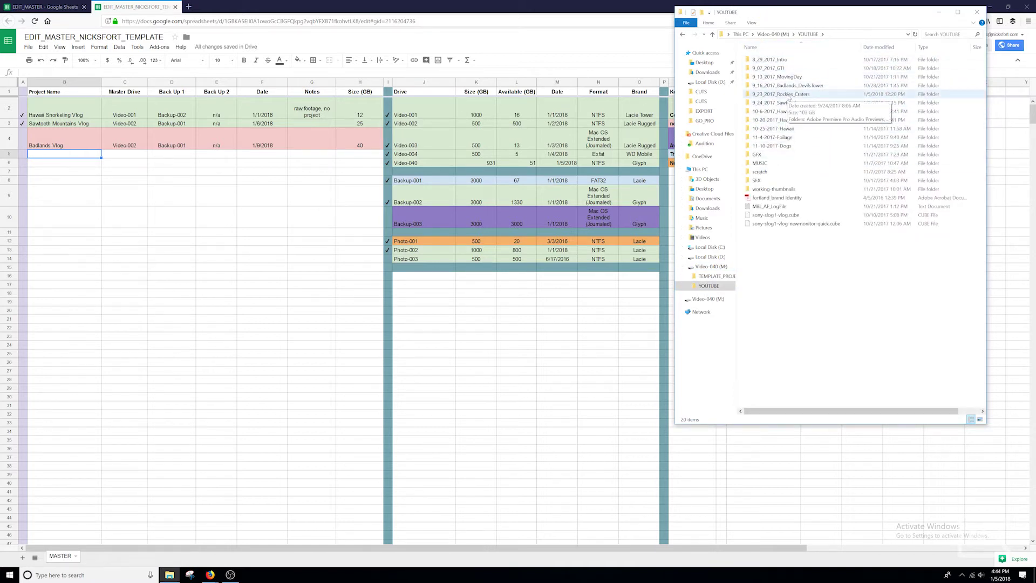
click(802, 98)
click(782, 94)
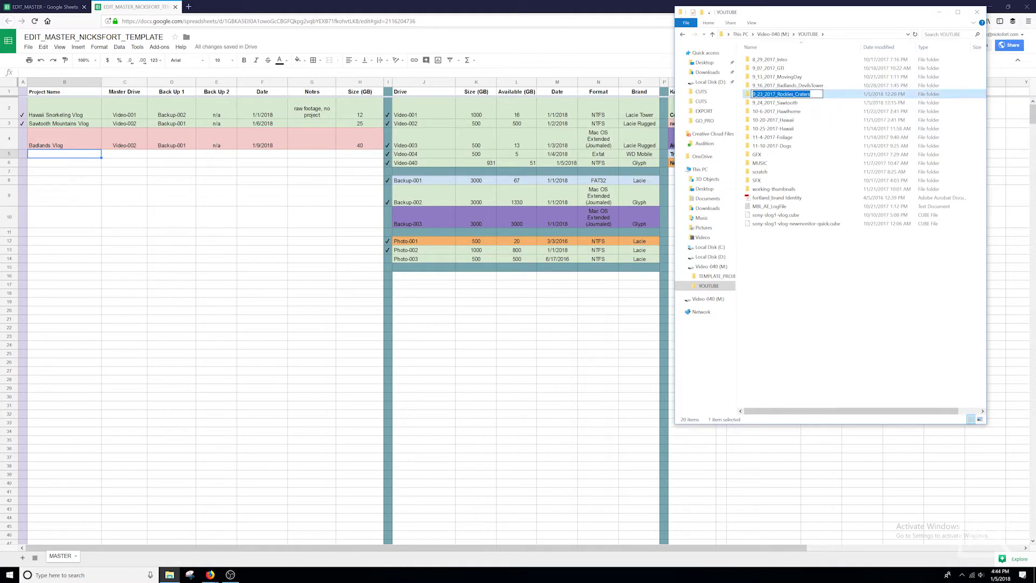
click(779, 95)
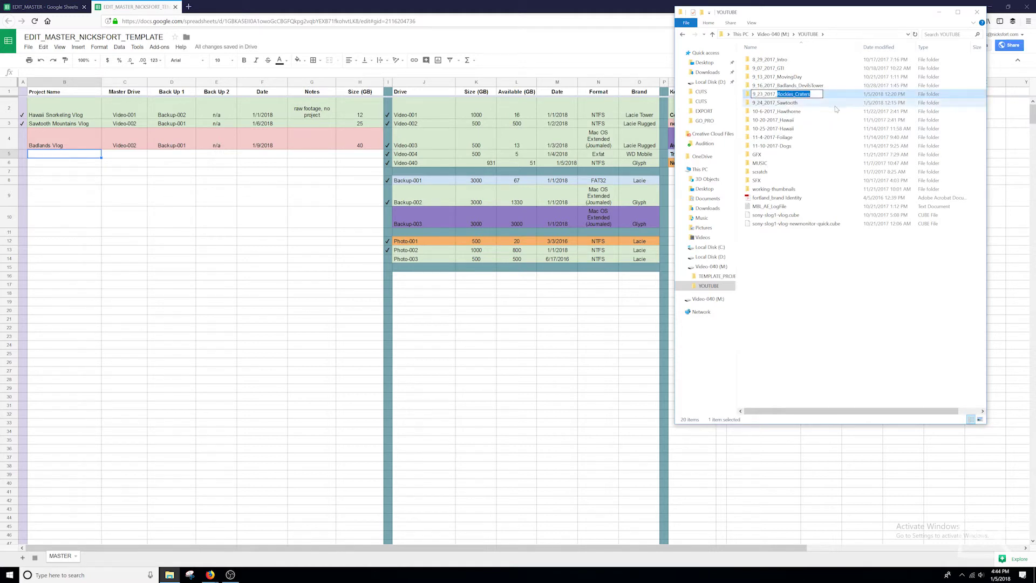
click(172, 123)
click(42, 160)
key(ctrl+v)
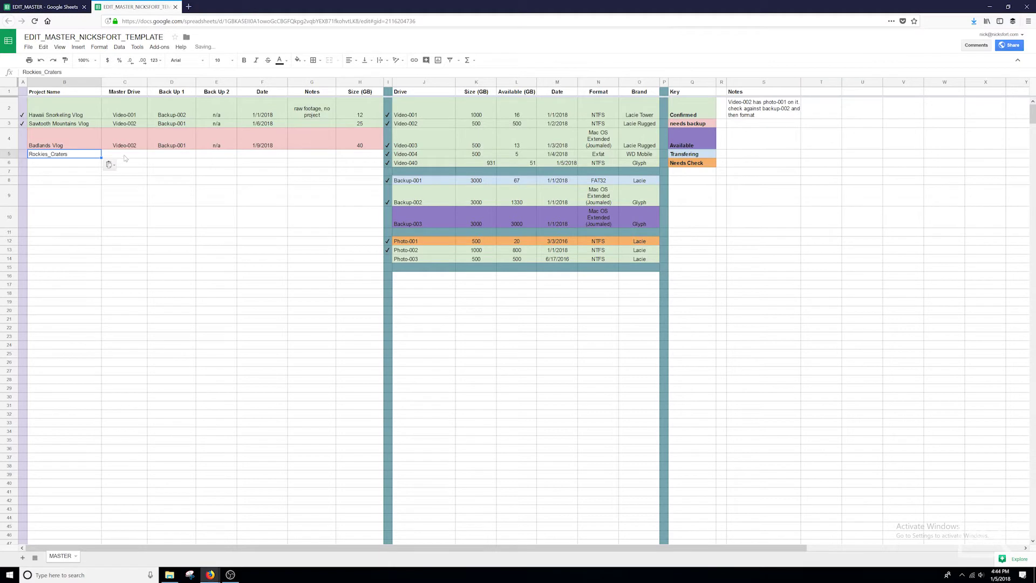
Enter Video-040 as master drive and 1/5/2018 as the date for Rockies_Craters.
click(125, 157)
text(Vid)
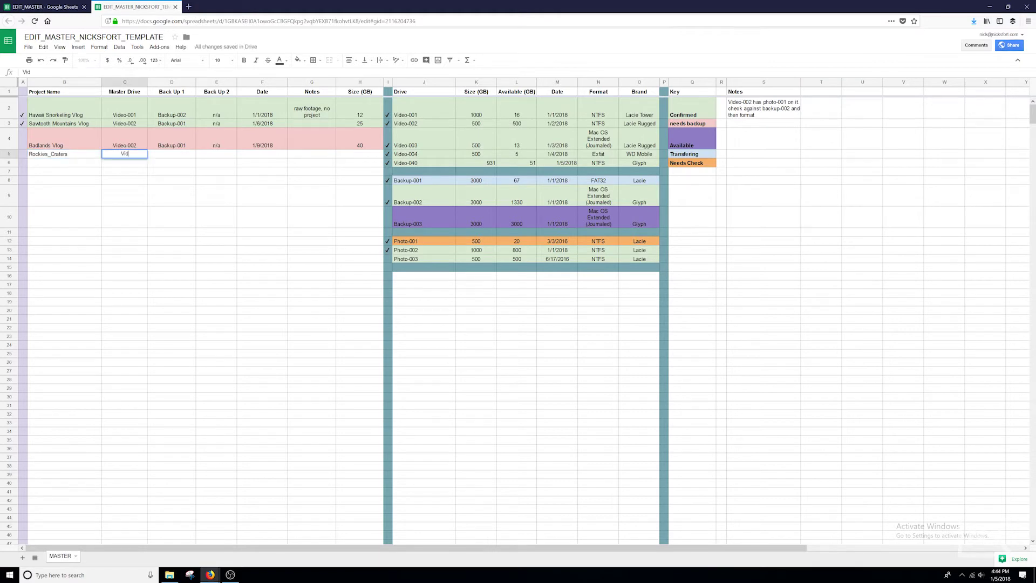
text(eo-040)
key(Tab)
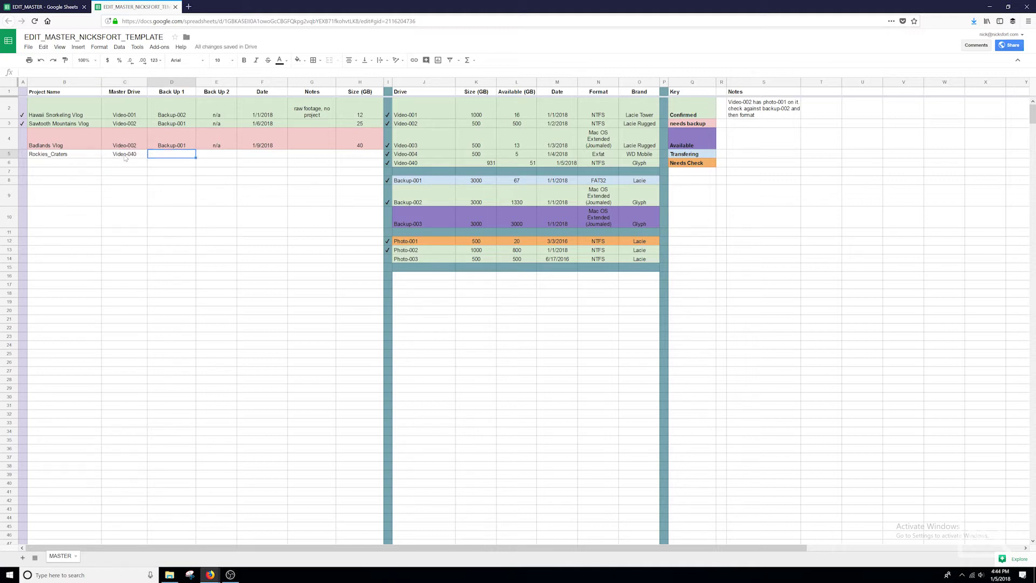
key(Tab)
key(Tab)
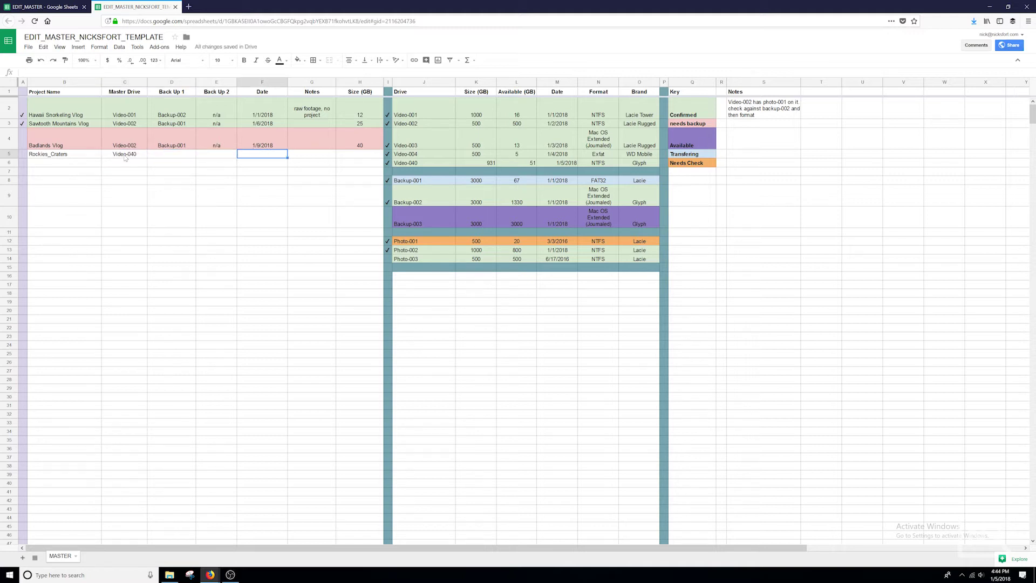
text(1/5/2018)
key(Tab)
key(Tab)
key(alt+Tab)
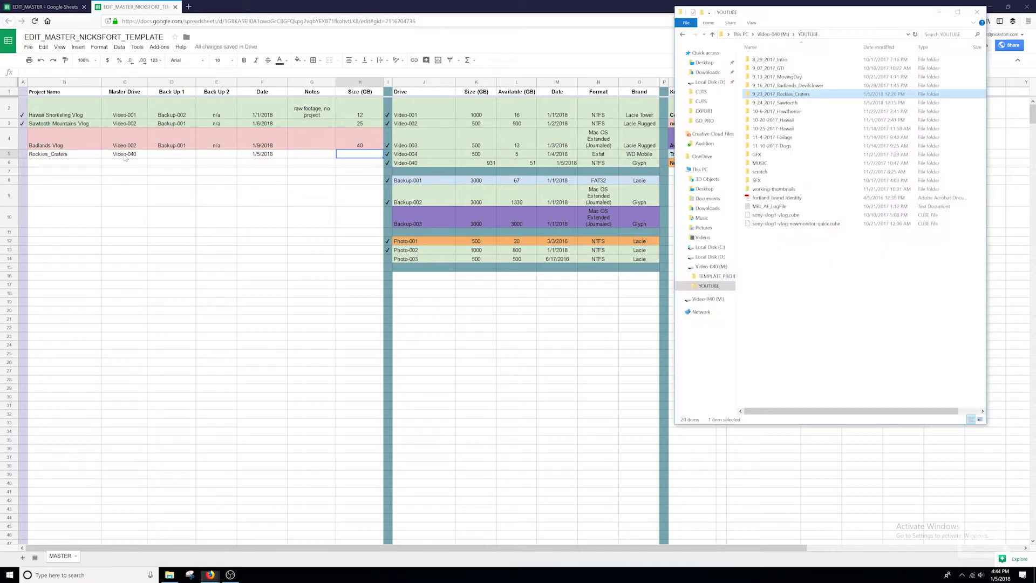
Record the Rockies_Craters folder size of 103 GB from its properties.
right_click(770, 93)
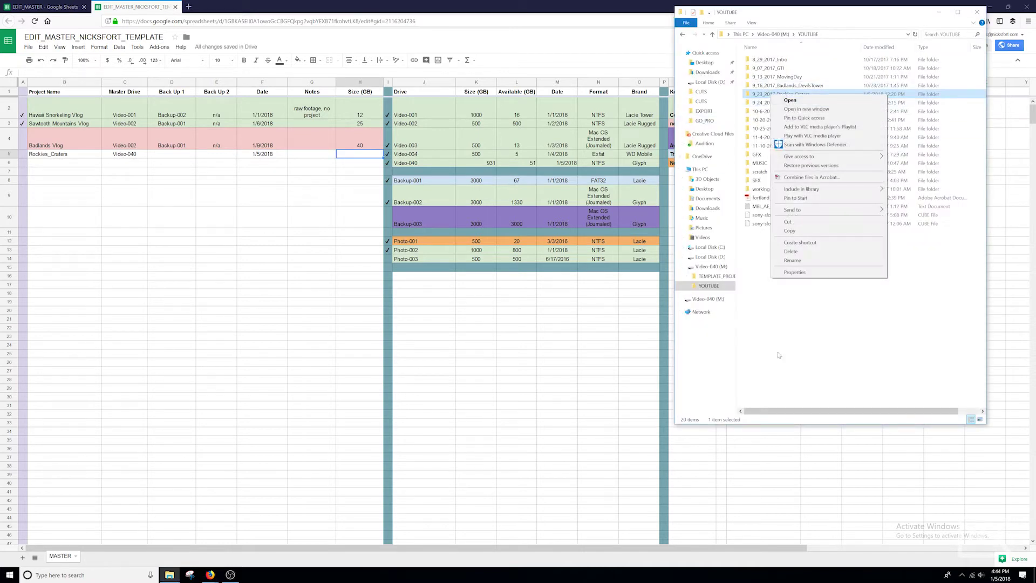
click(788, 275)
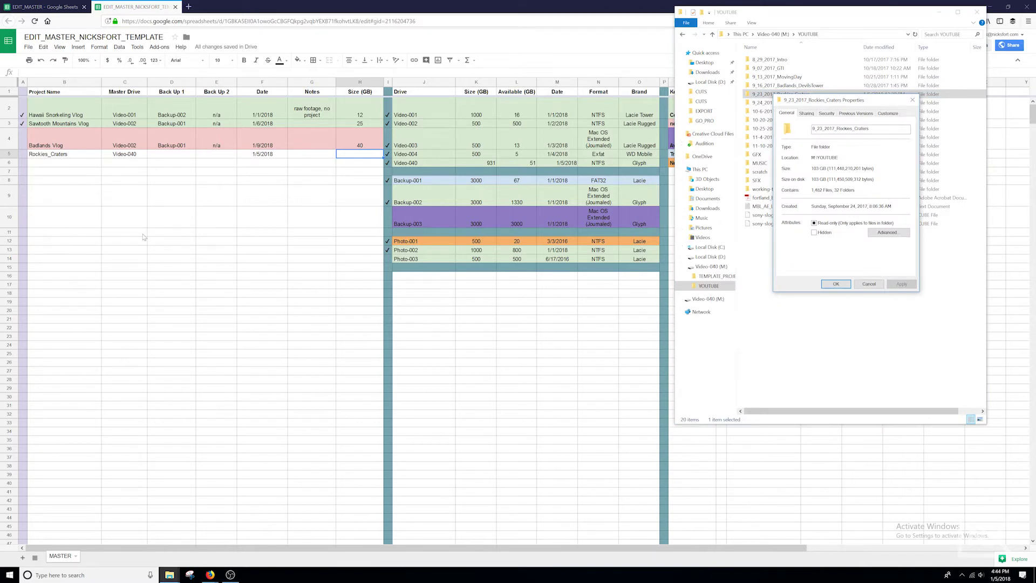
key(alt+Tab)
text(10)
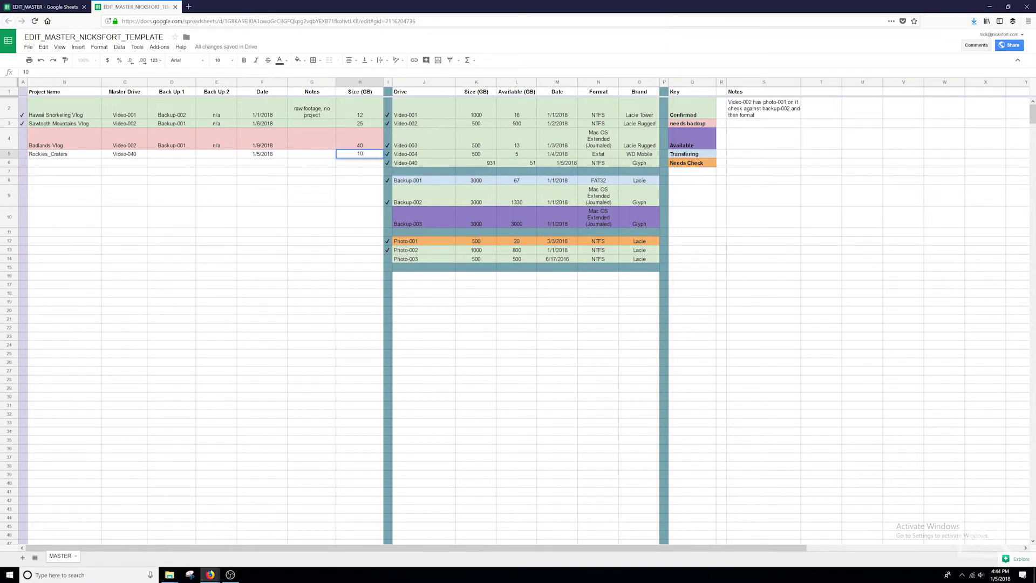
text(3)
key(Return)
Fill the Rockies_Craters row light red to flag it as needing backup.
click(359, 156)
key(shift+Left)
key(shift+Left)
key(shift+Left)
key(shift+Left)
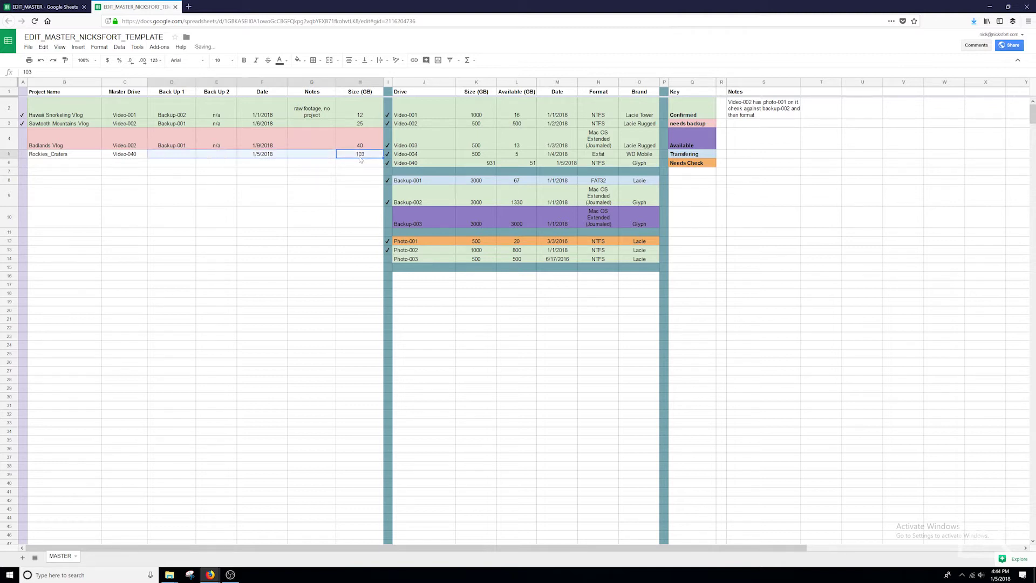
key(shift+Left)
key(shift+Left)
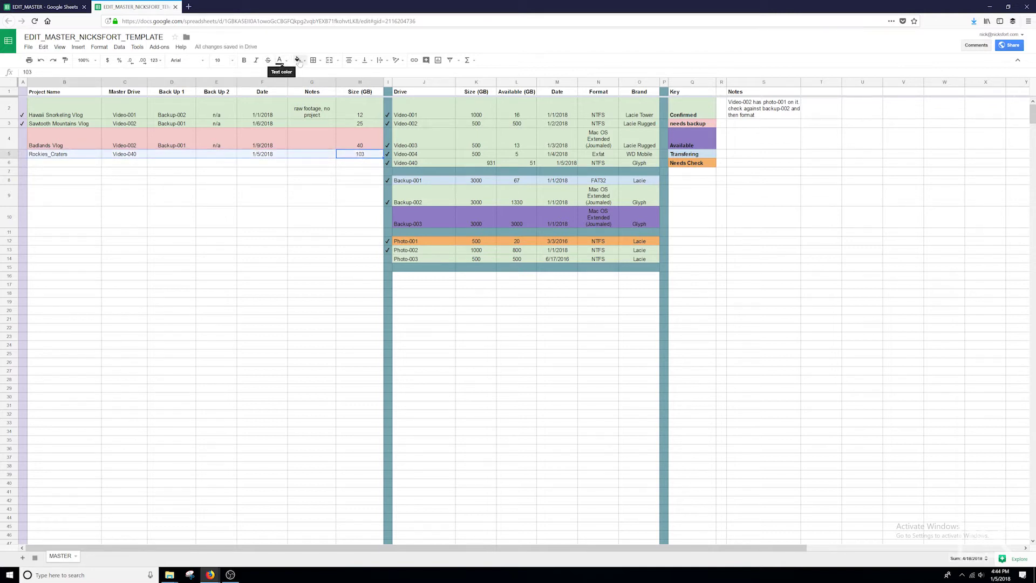
click(297, 60)
click(313, 105)
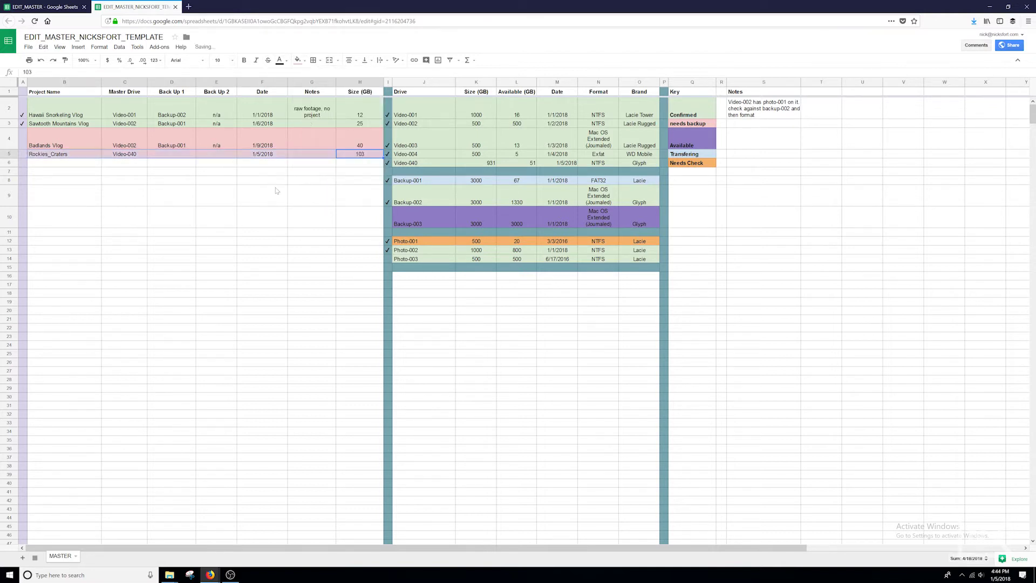
click(277, 190)
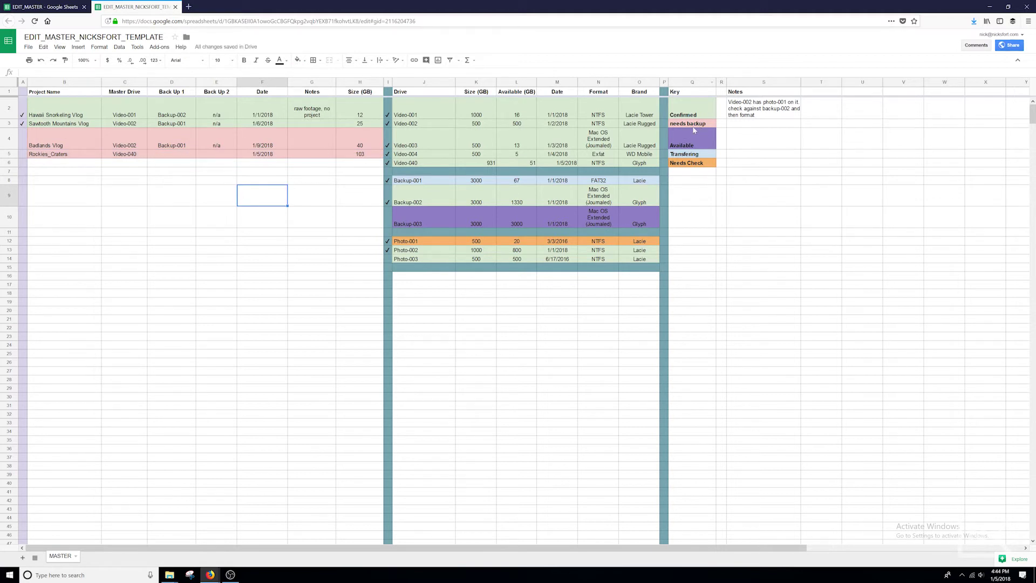
Review the Back Up 1 and project name cells, then bring up the Video-040 drive window.
click(176, 157)
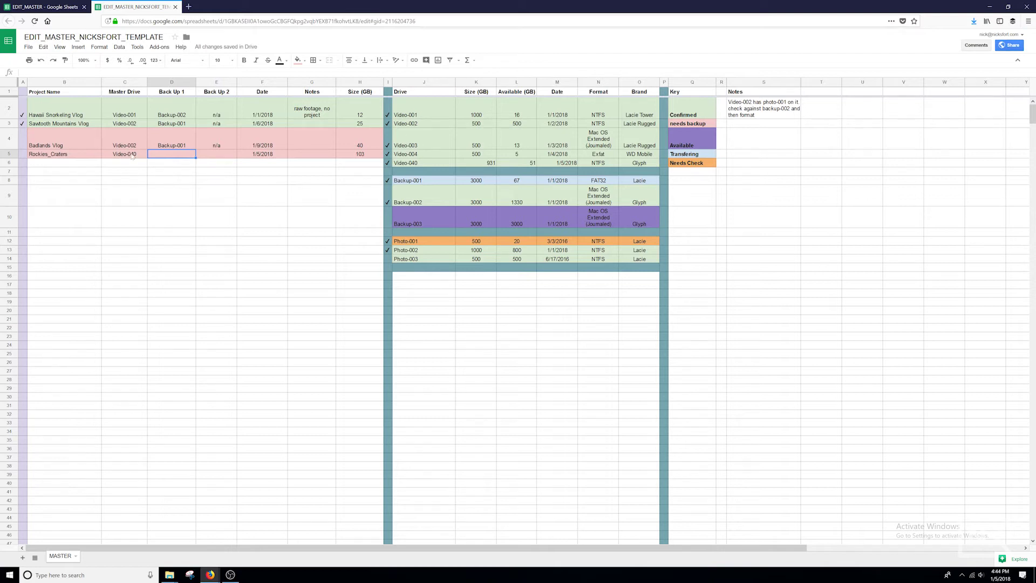
click(56, 137)
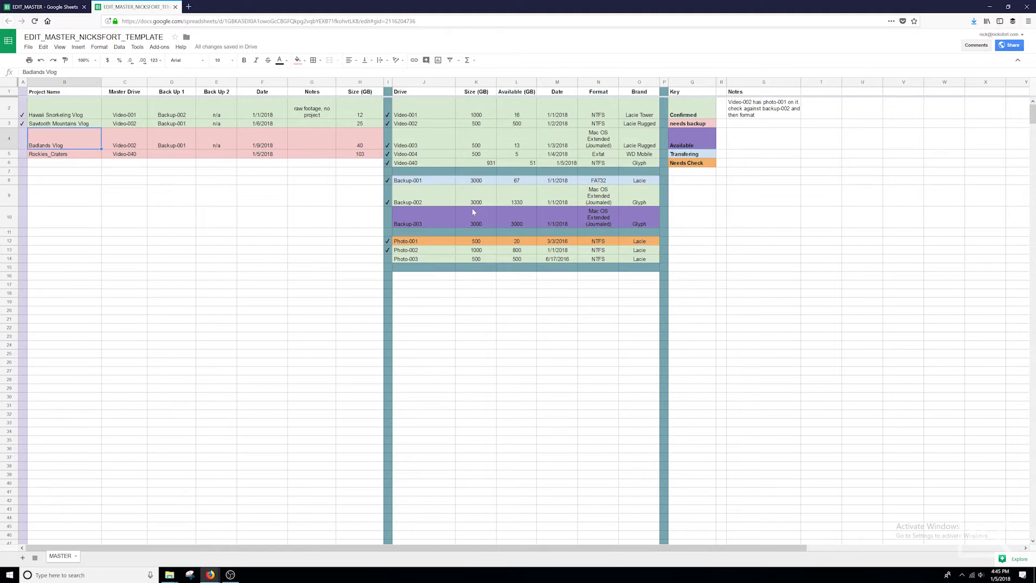
click(172, 163)
click(89, 155)
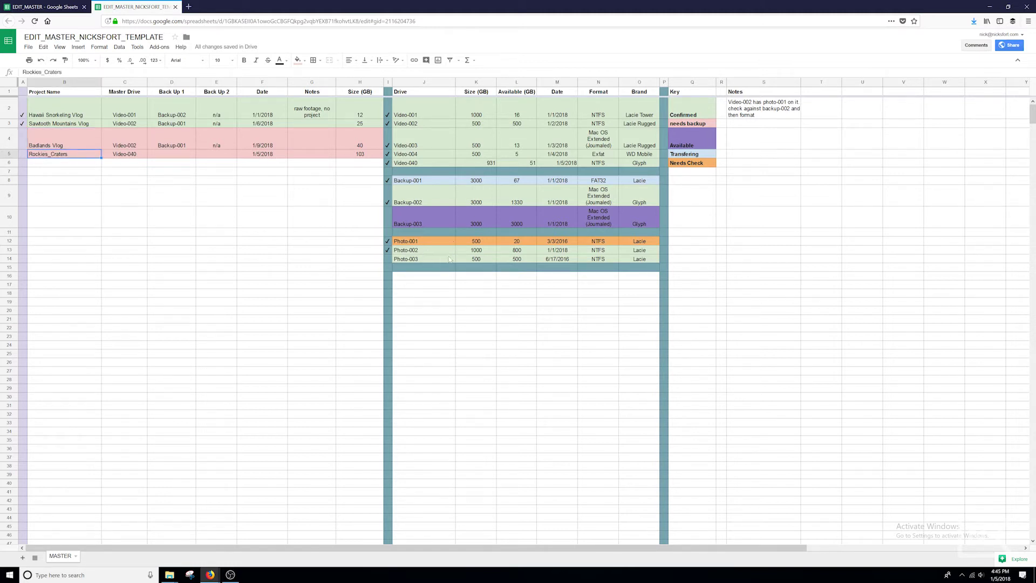
click(516, 259)
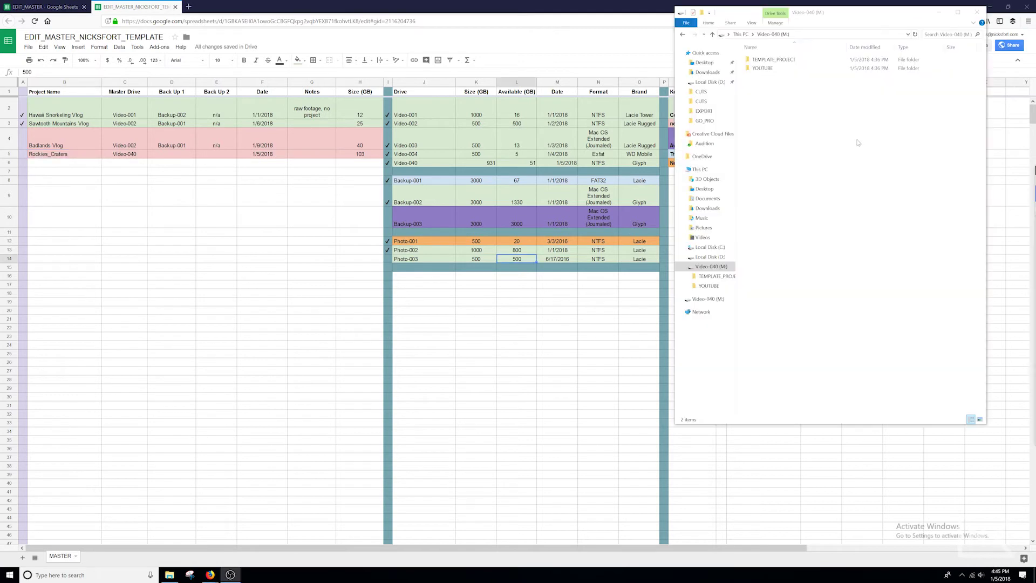
Look inside TEMPLATE_PROJECT's CUTS, GFX and SFX folders.
click(990, 6)
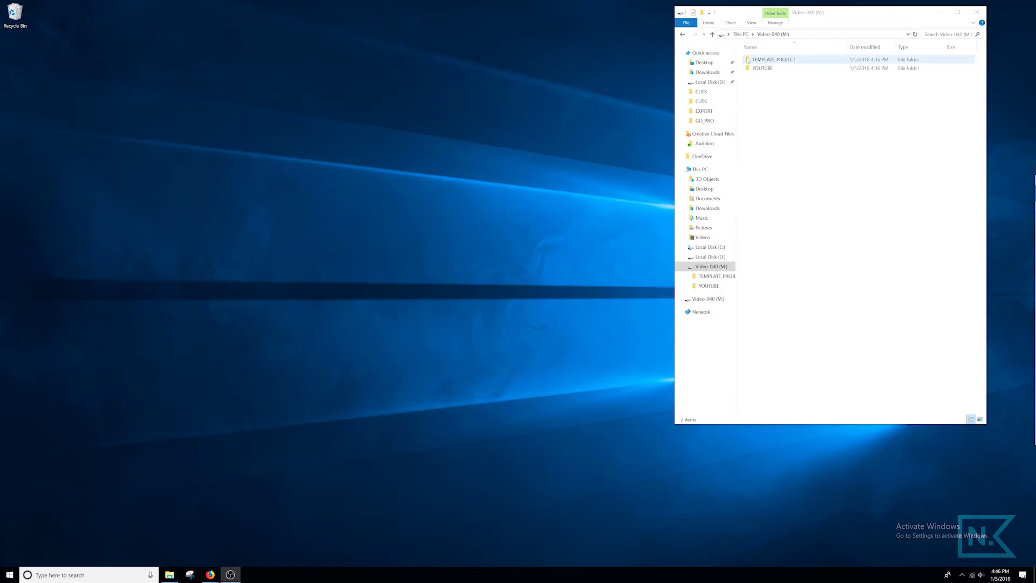
double_click(759, 62)
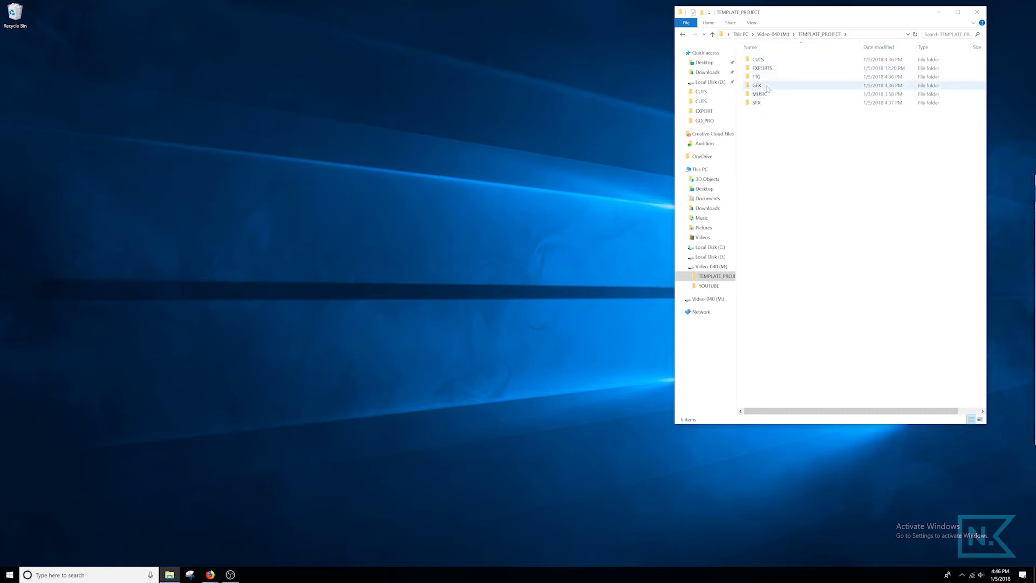
double_click(779, 60)
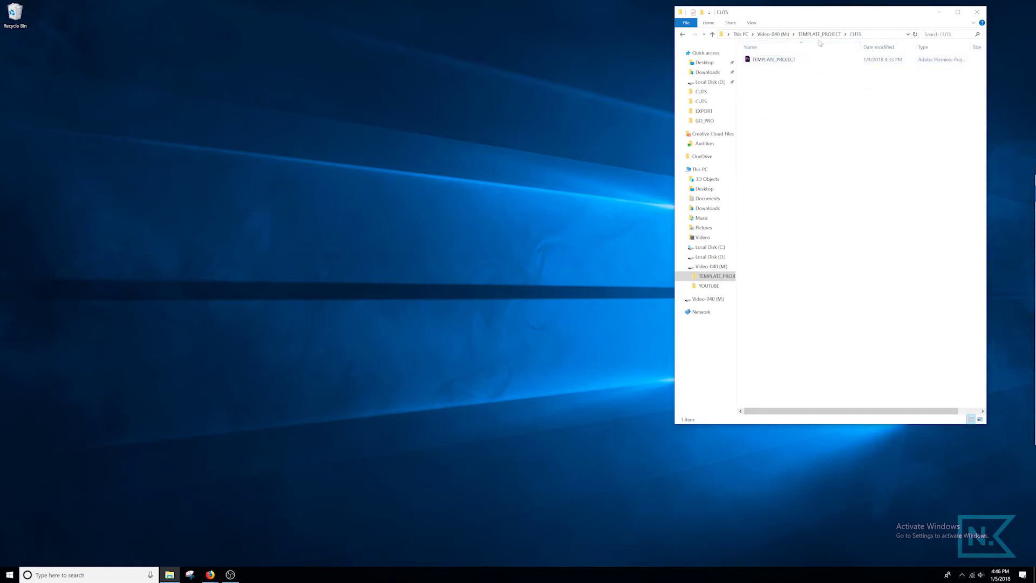
key(BackSpace)
double_click(763, 85)
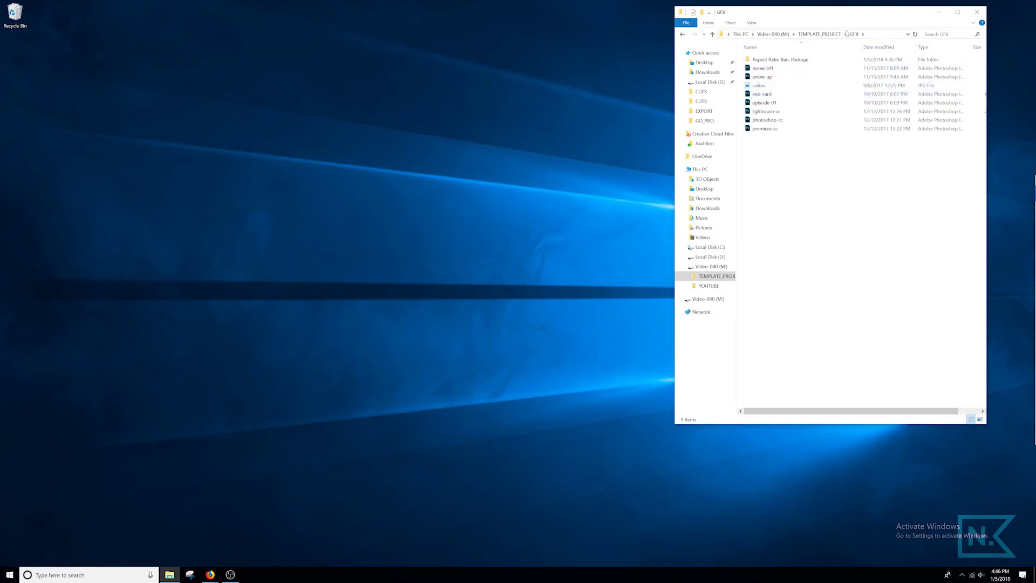
click(824, 35)
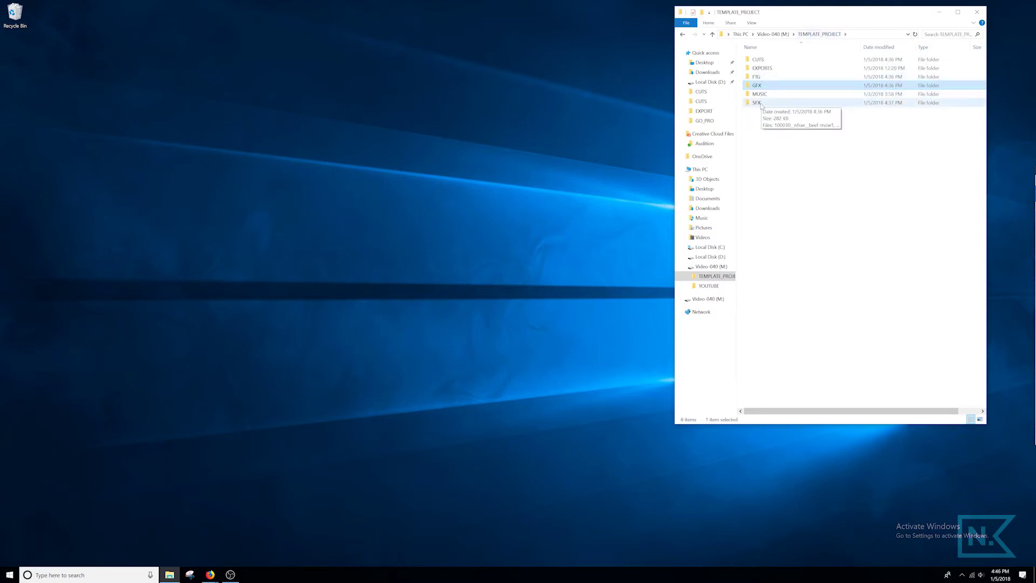
double_click(761, 102)
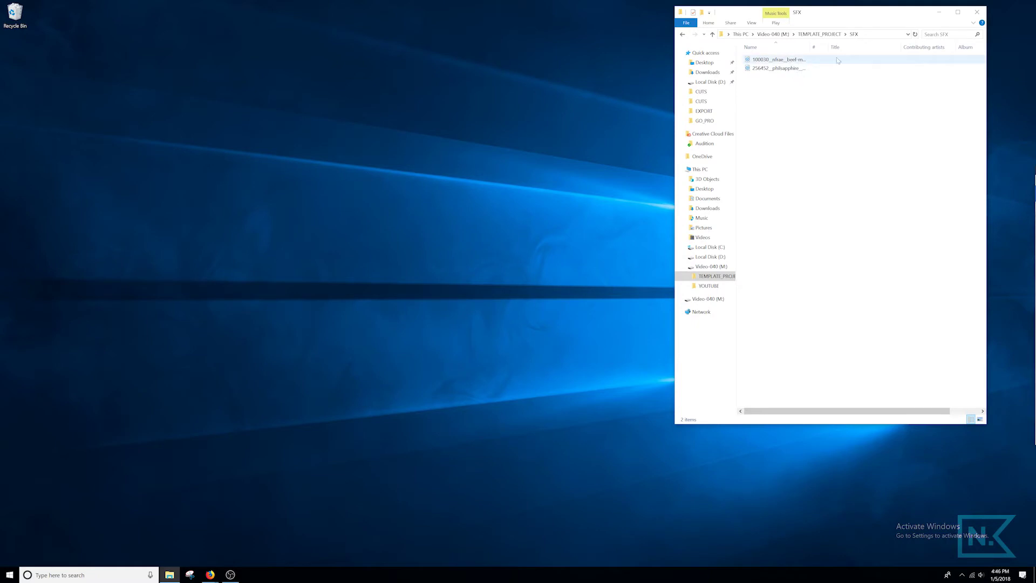
key(BackSpace)
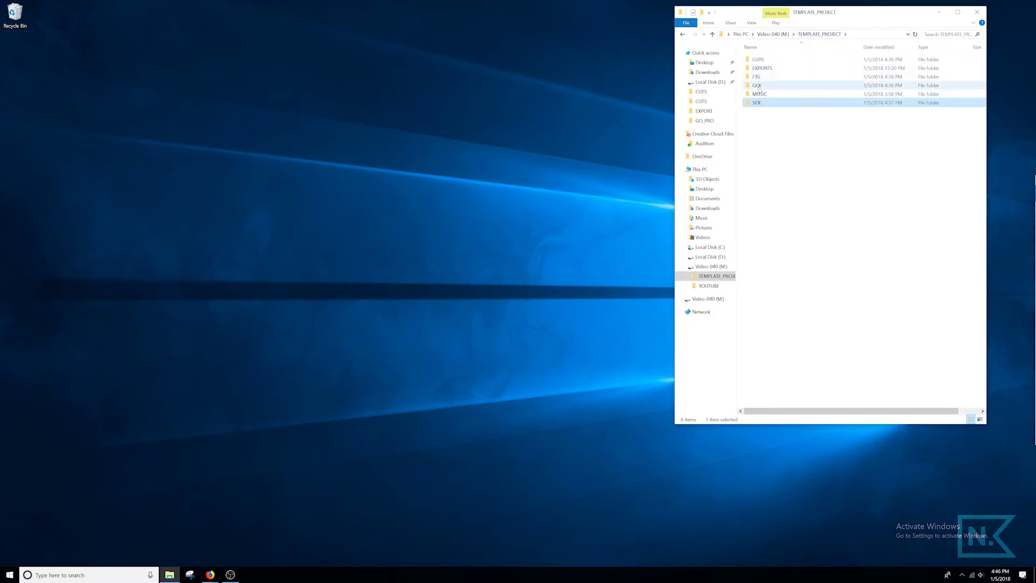
Inspect FTG and its PROXY subfolder, then return to the copied TEMPLATE_PROJECT on M:.
double_click(793, 77)
double_click(761, 59)
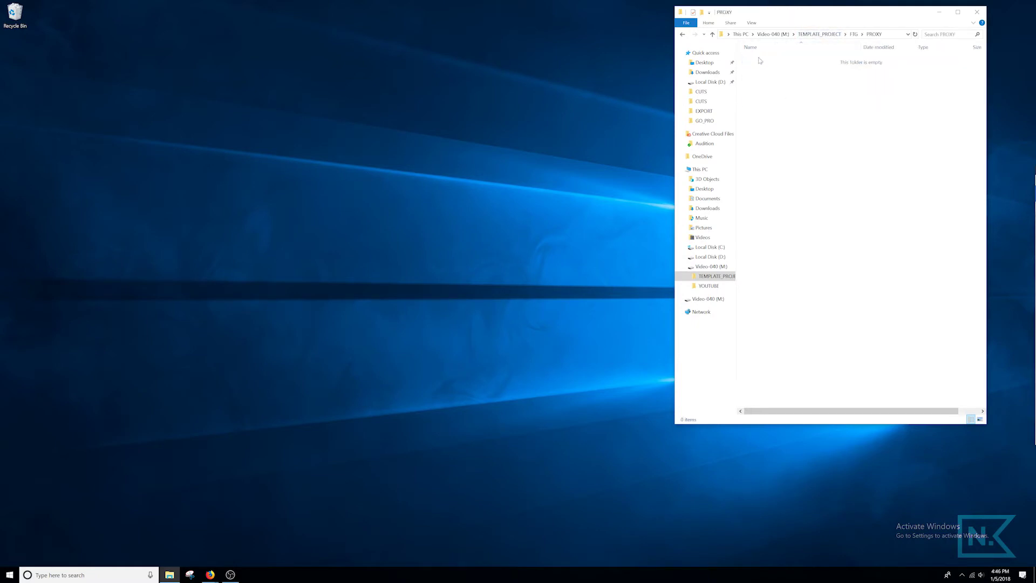
click(853, 34)
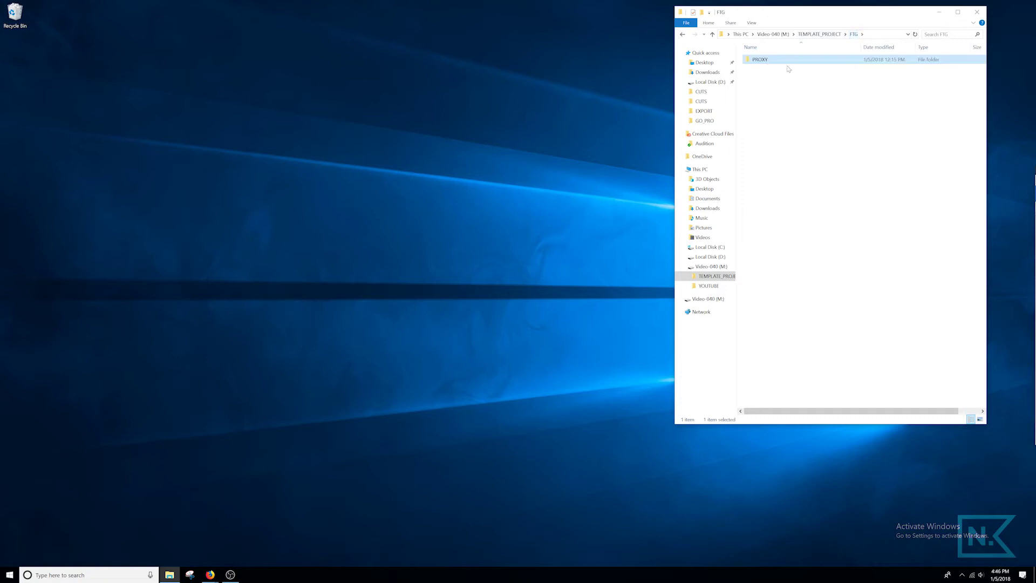
click(778, 82)
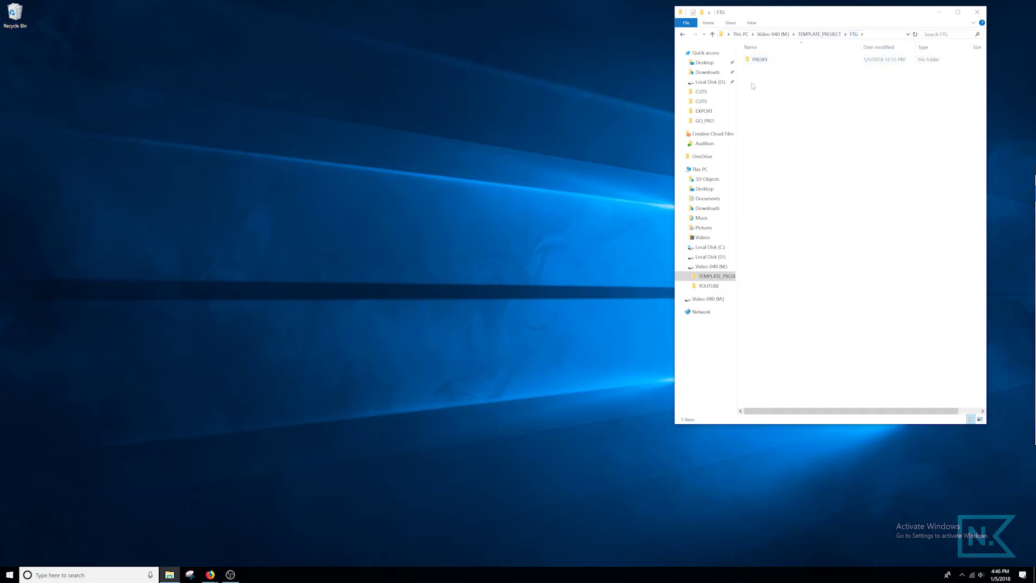
click(819, 34)
click(773, 34)
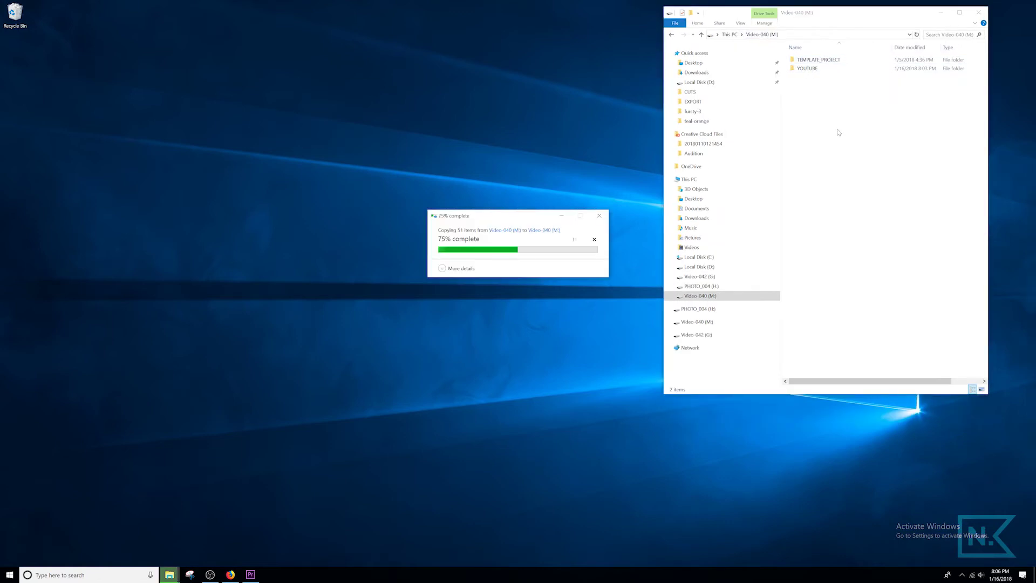
right_click(812, 69)
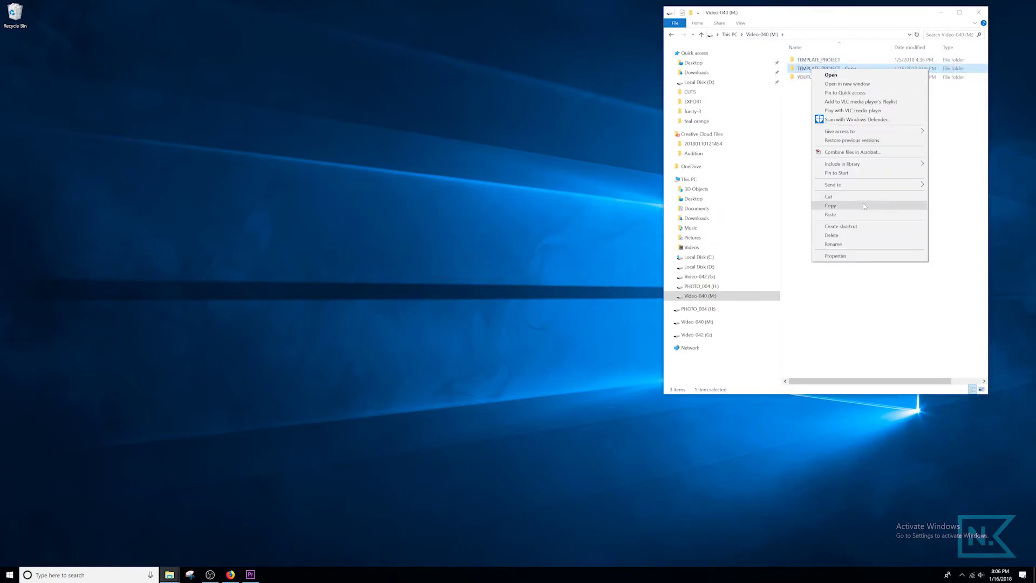
Rename the copied template folder to NICKSFORT_INTRO.
click(833, 244)
text(NIC)
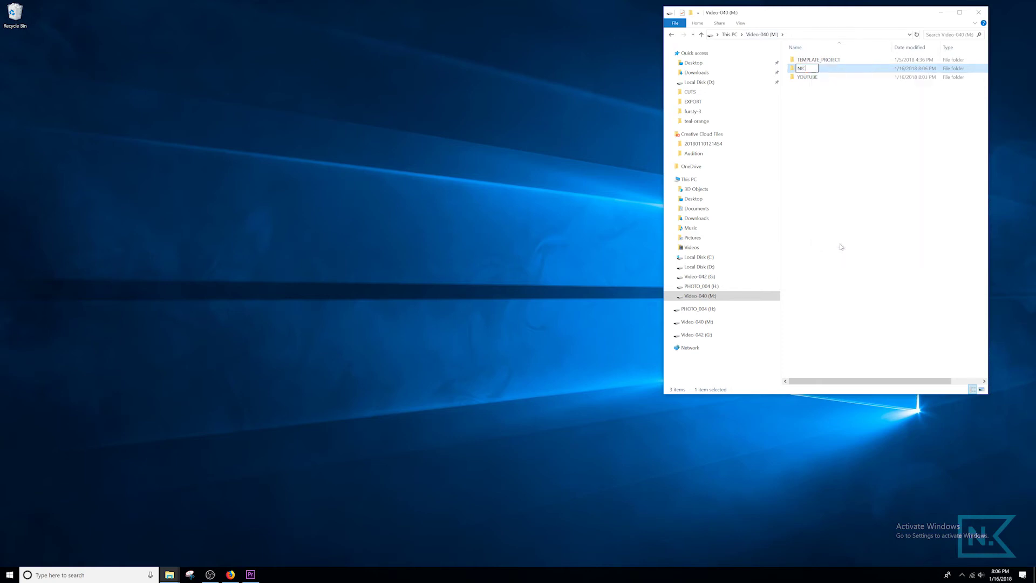
text(KSFORT_INTRO)
key(ctrl+a)
key(Return)
Rename the project file in its CUTS folder to NICKSFORT_INTRO_01.
double_click(815, 68)
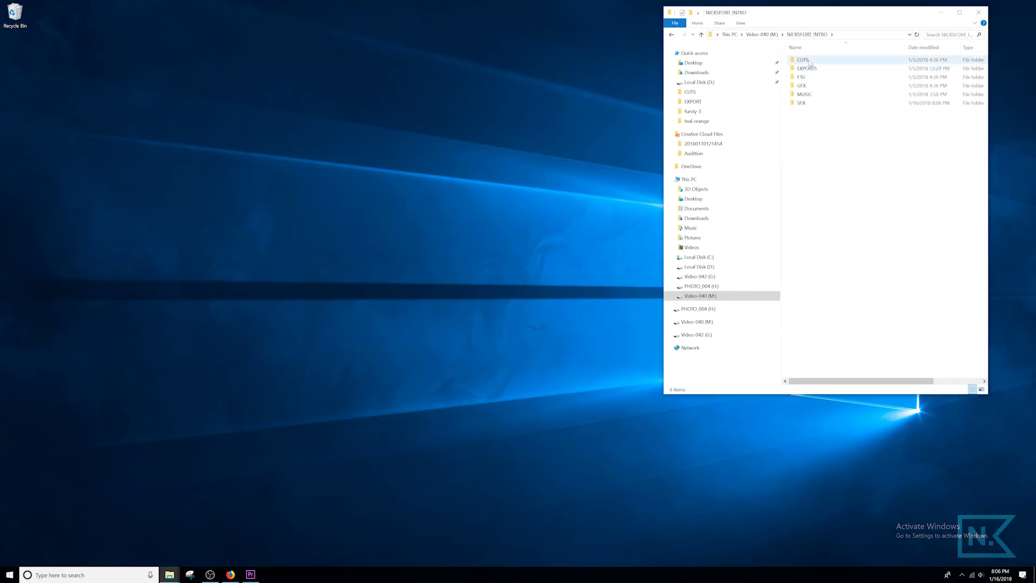
double_click(822, 61)
click(824, 62)
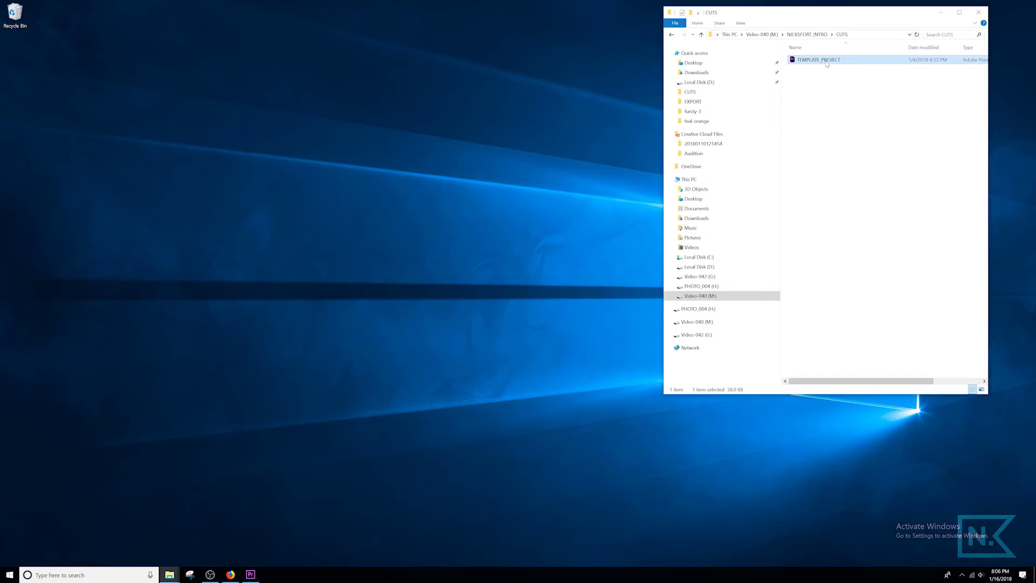
key(F2)
key(ctrl+v)
text(_01)
key(Return)
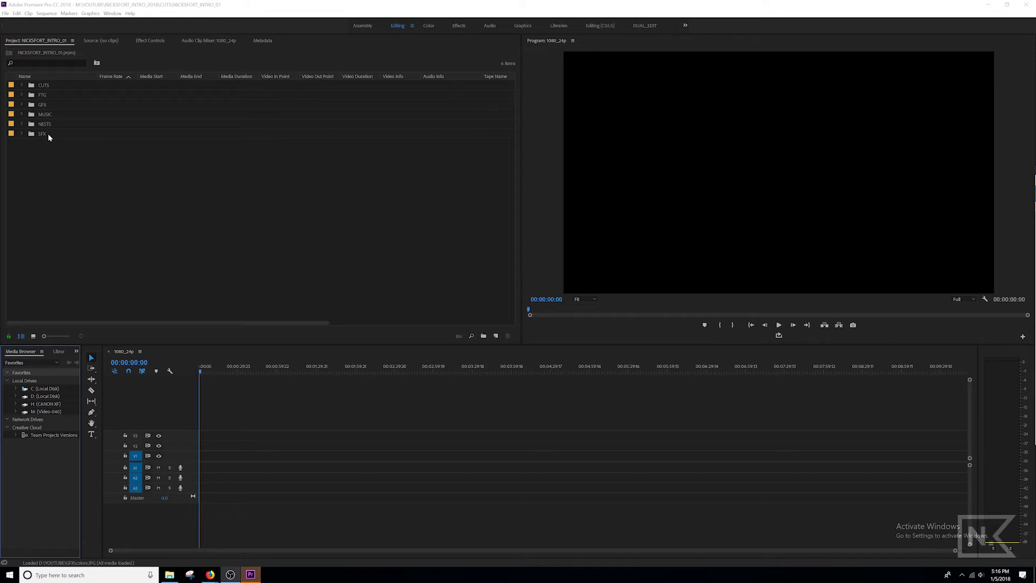
Expand and collapse the SFX, GFX and CUTS bins to see audio clips, images and the 1080_24p sequence.
click(22, 134)
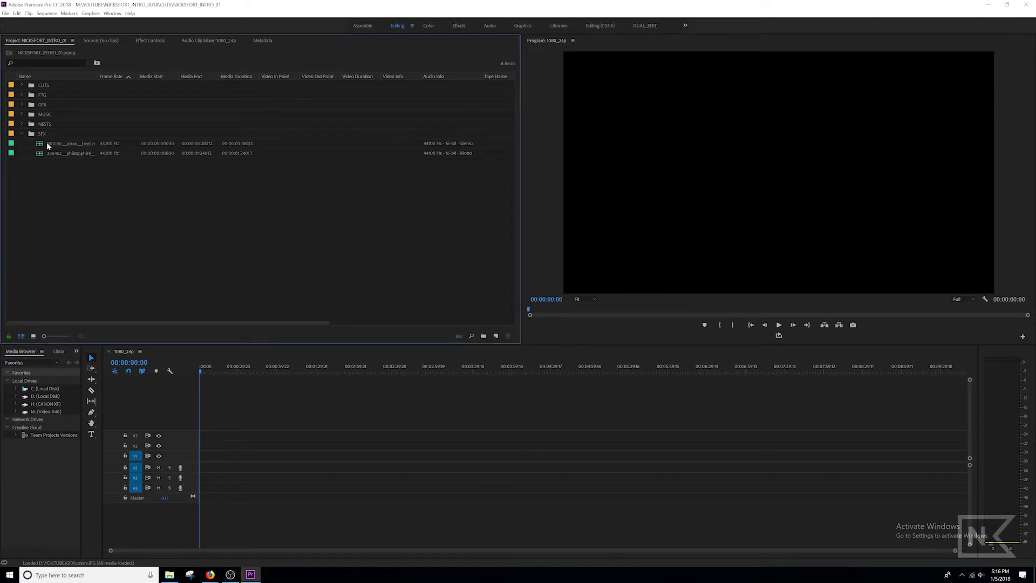
click(22, 134)
click(22, 104)
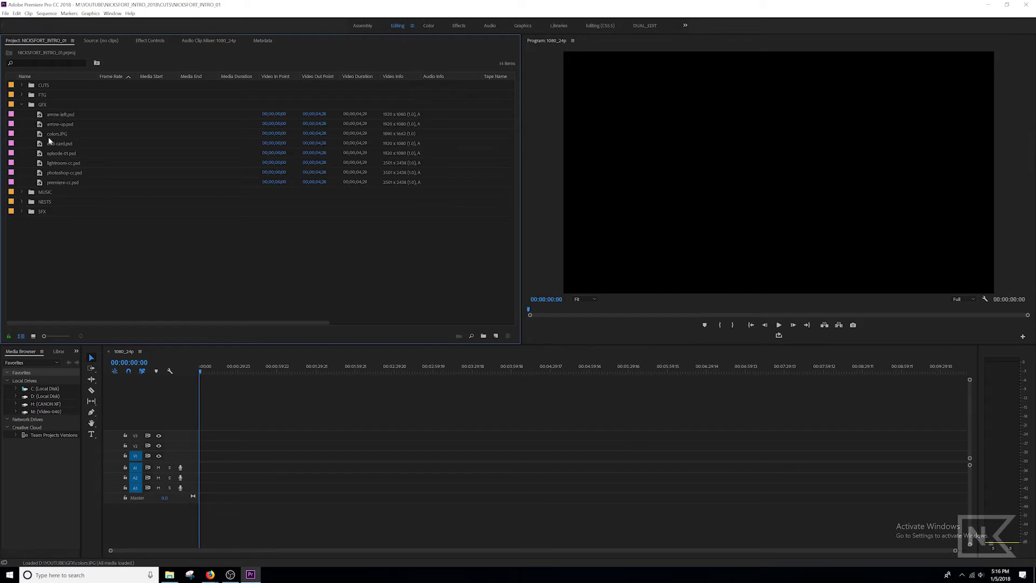
click(22, 105)
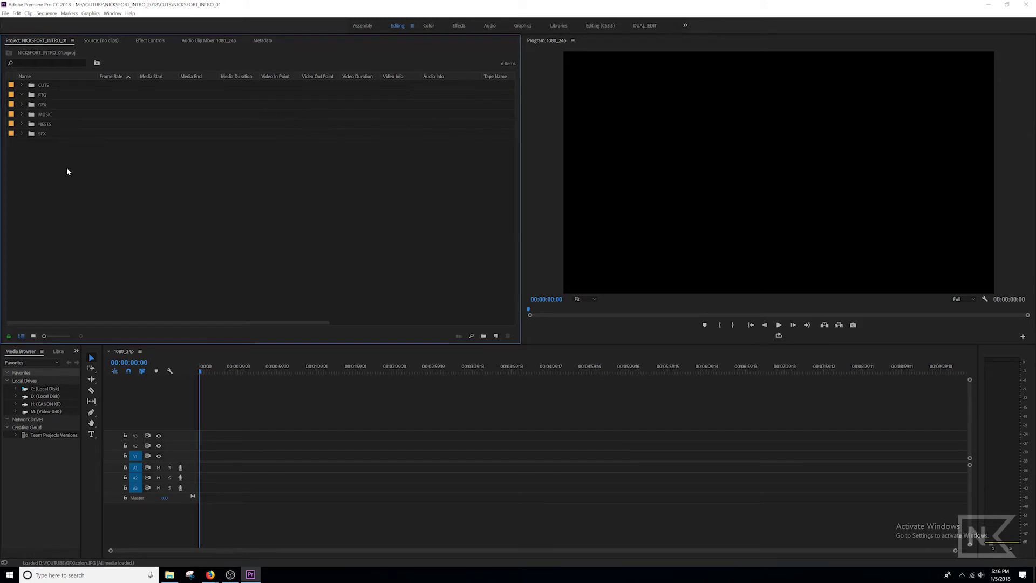
click(22, 85)
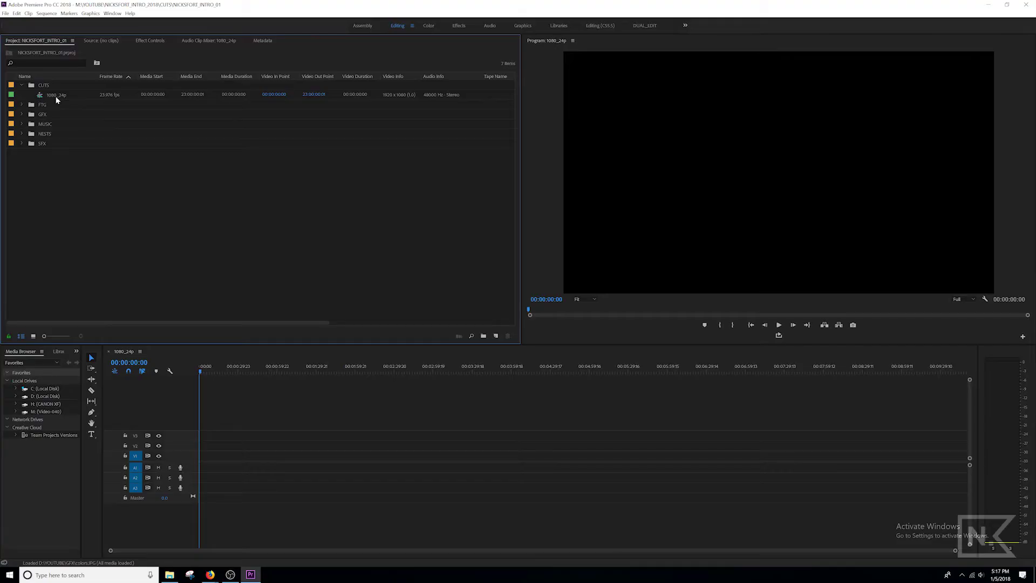
click(22, 86)
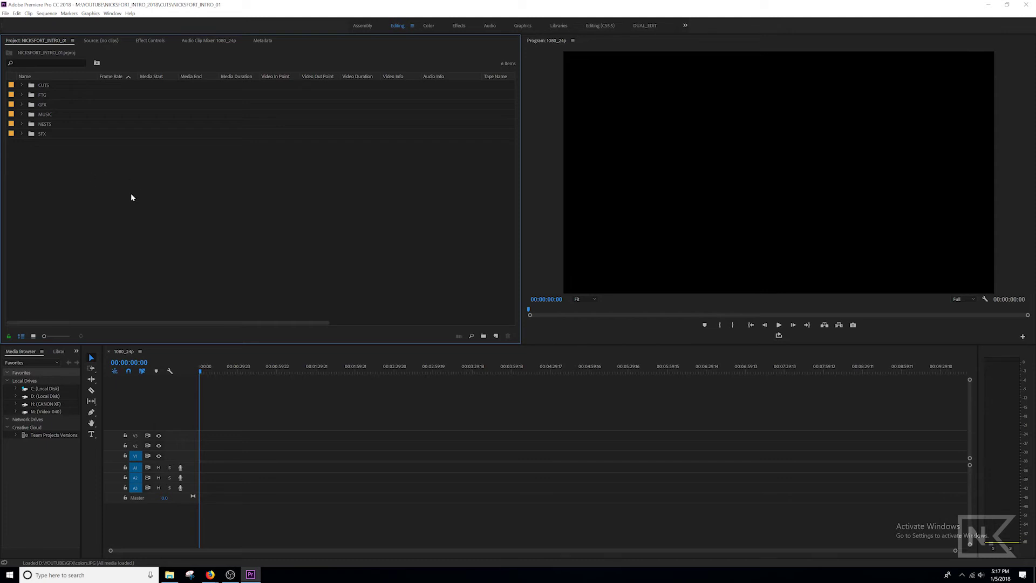
click(1026, 5)
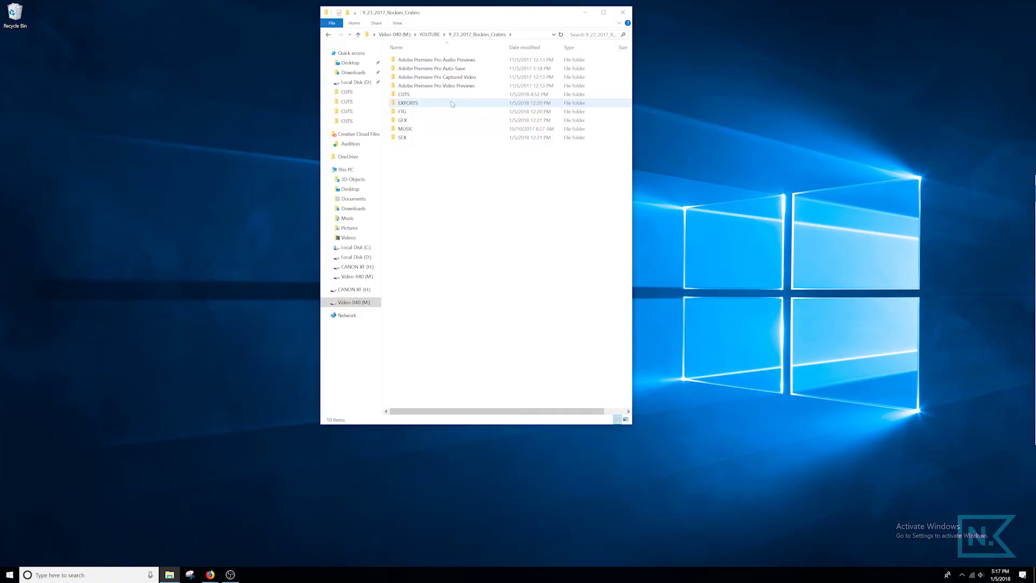
Open 9_23_2017_Rockies_Craters_10 from the Rockies_Craters project's CUTS folder.
double_click(403, 94)
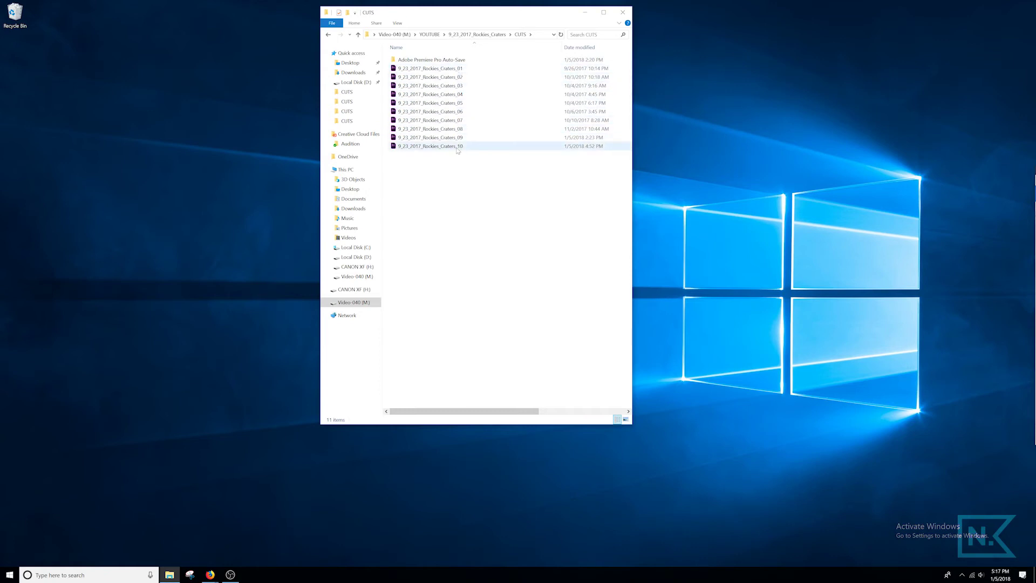
double_click(458, 147)
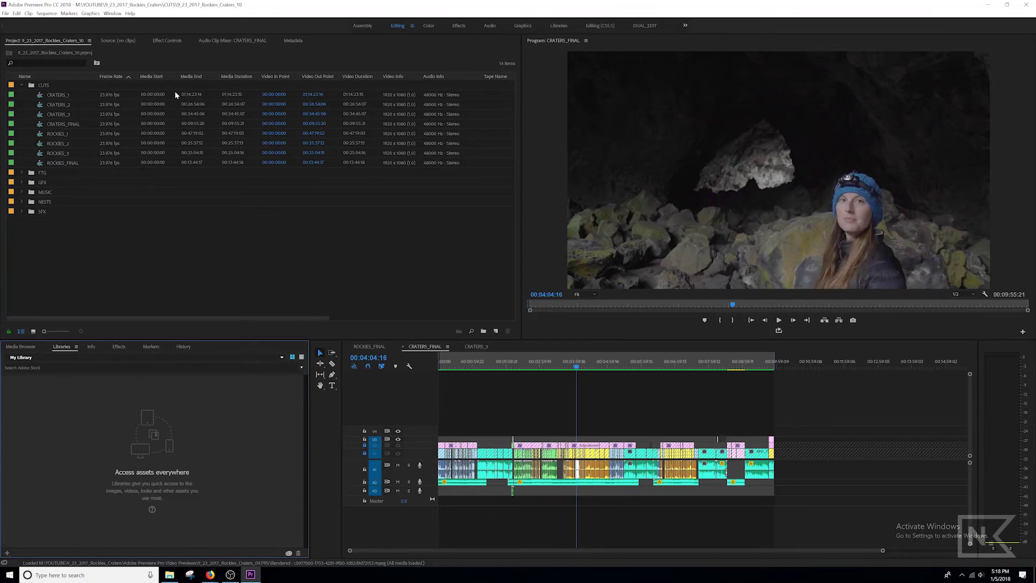
Use Save As to store version 9_23_2017_Rockies_Craters_11 alongside the old one in CUTS.
click(6, 13)
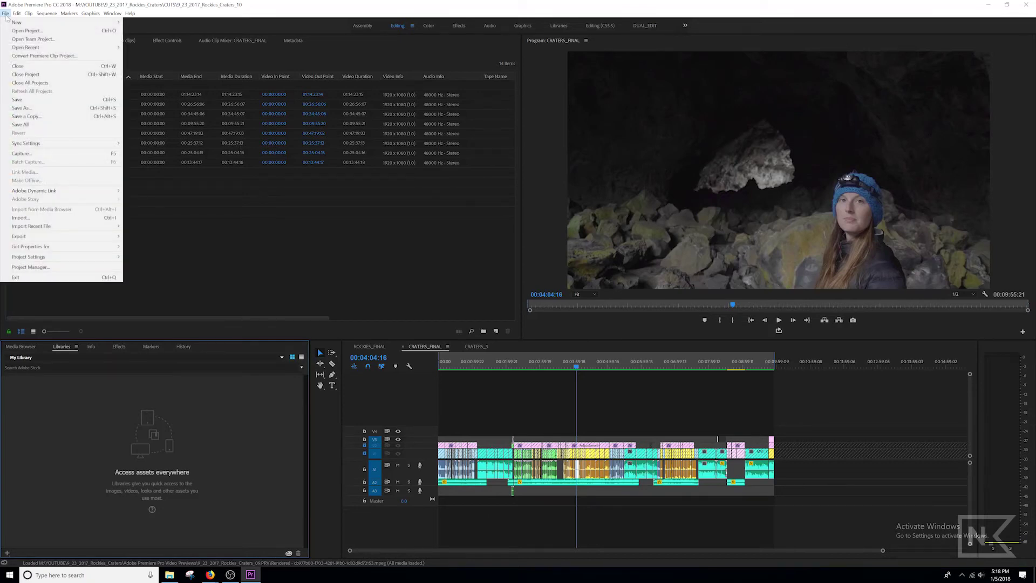
click(32, 107)
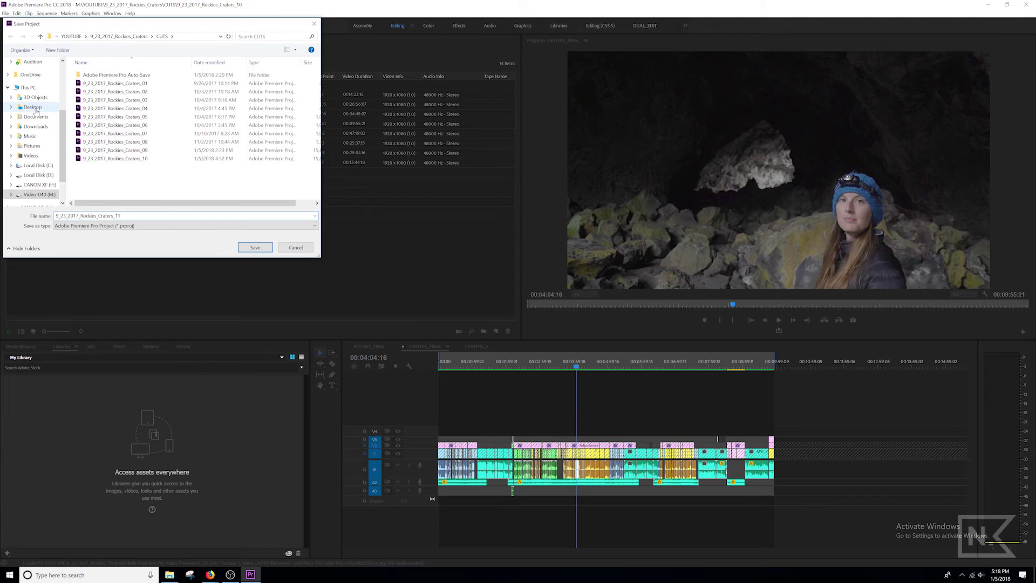
click(255, 248)
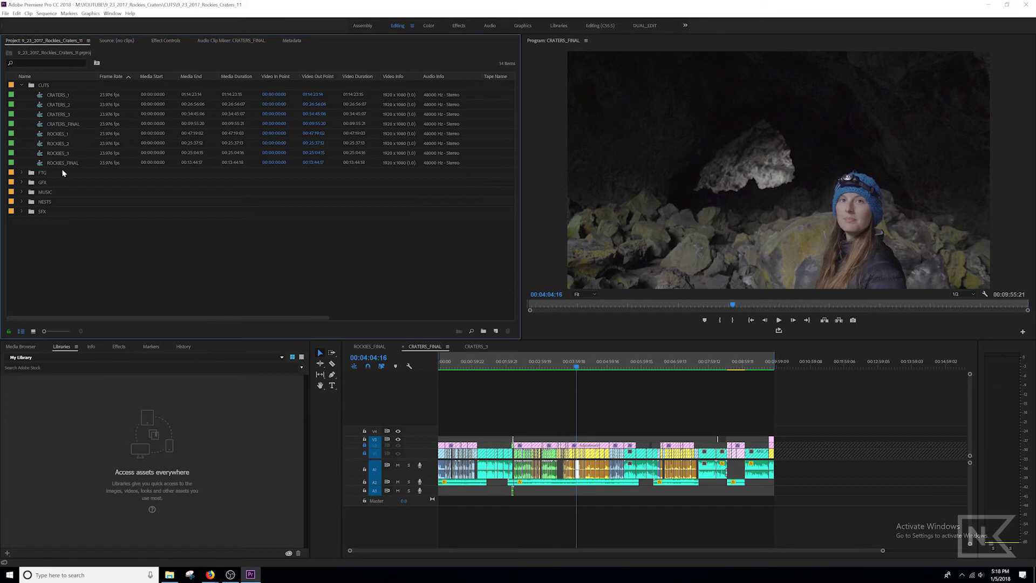
Open CRATERS_1 and skim its edits, zooming the timeline and moving the playhead to 00:35:29:14.
double_click(40, 96)
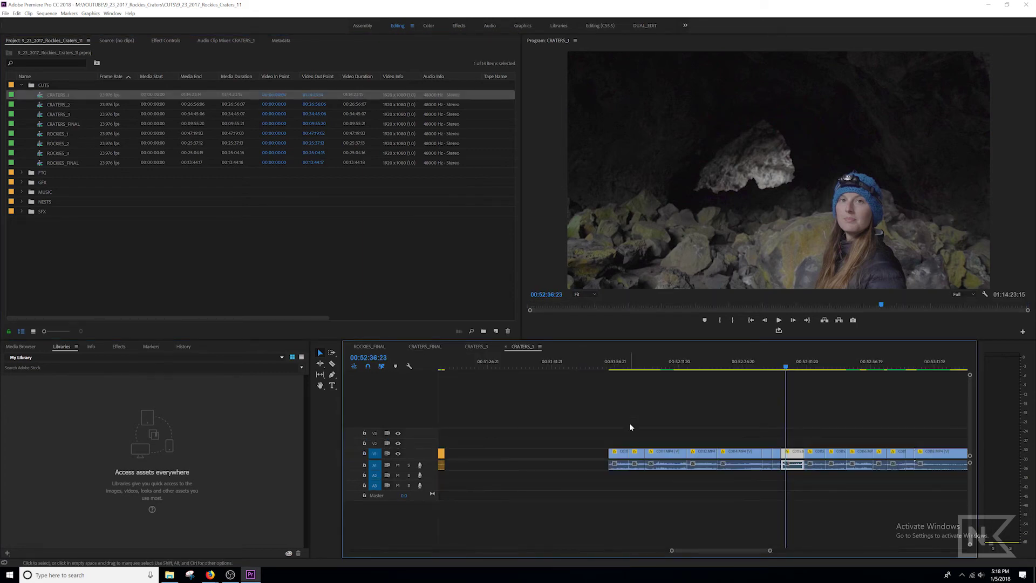
key(minus)
key(minus)
key(minus)
key(minus)
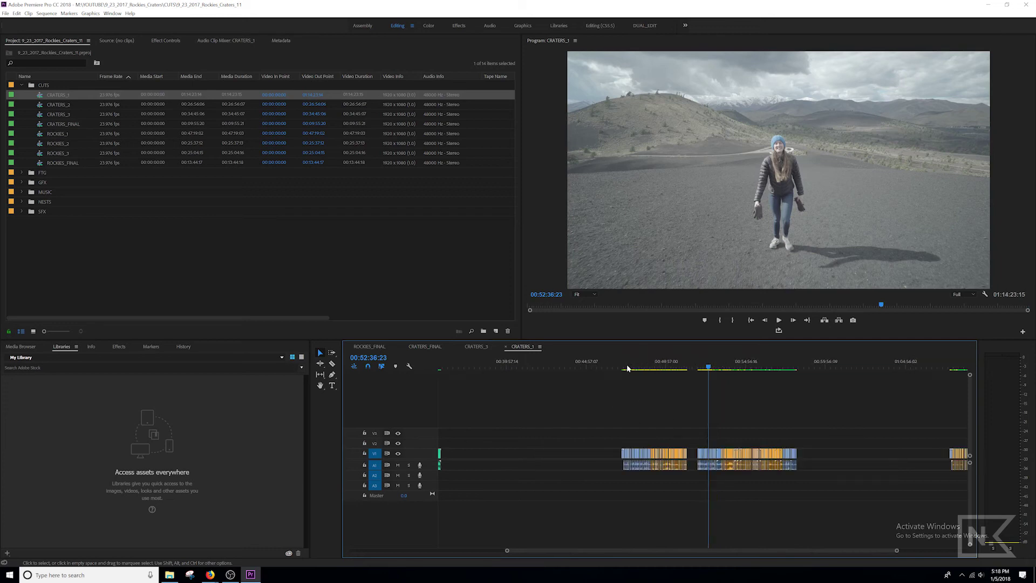
click(674, 369)
key(equal)
key(equal)
key(equal)
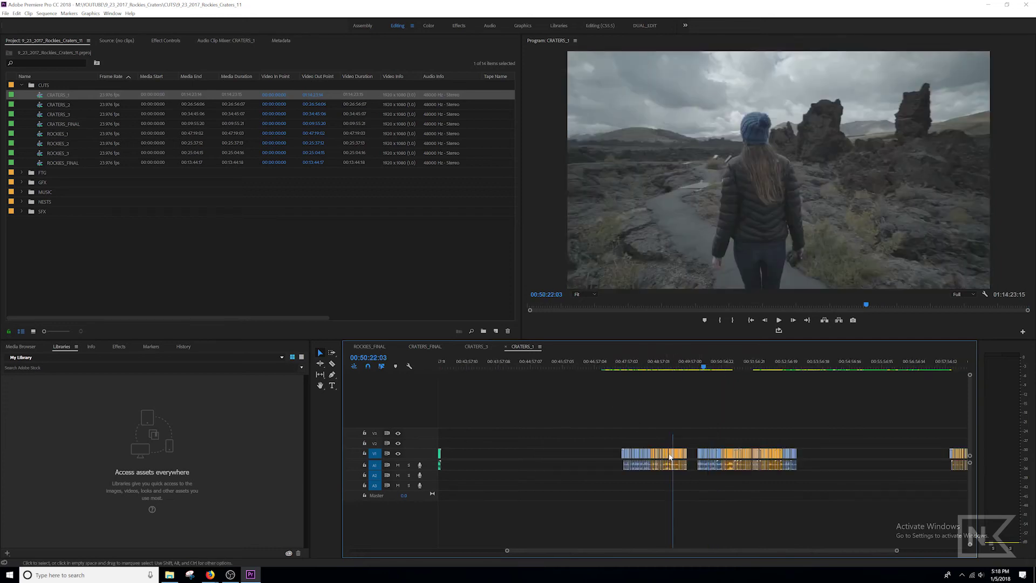
key(minus)
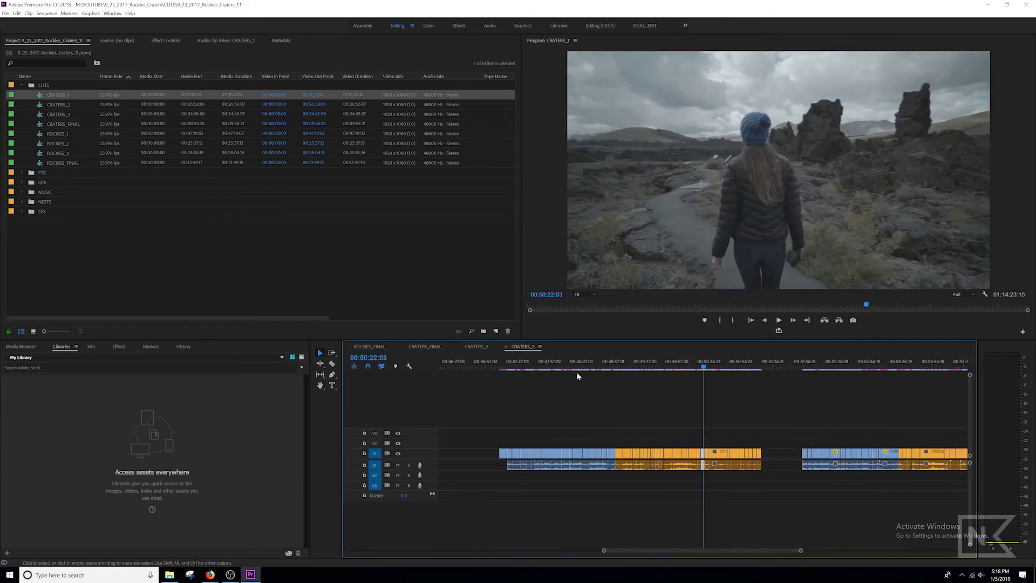
key(Up)
key(minus)
key(minus)
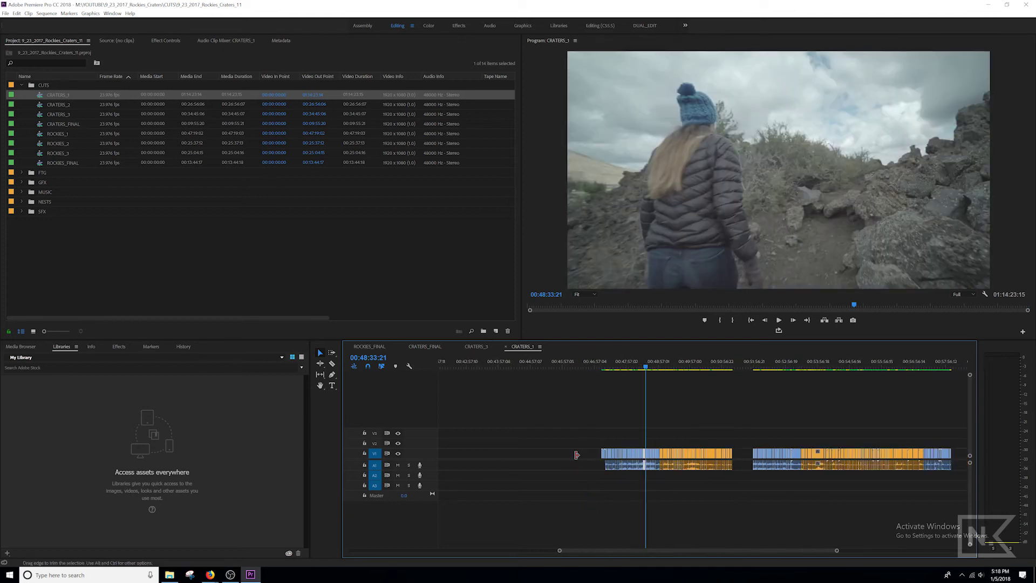
key(equal)
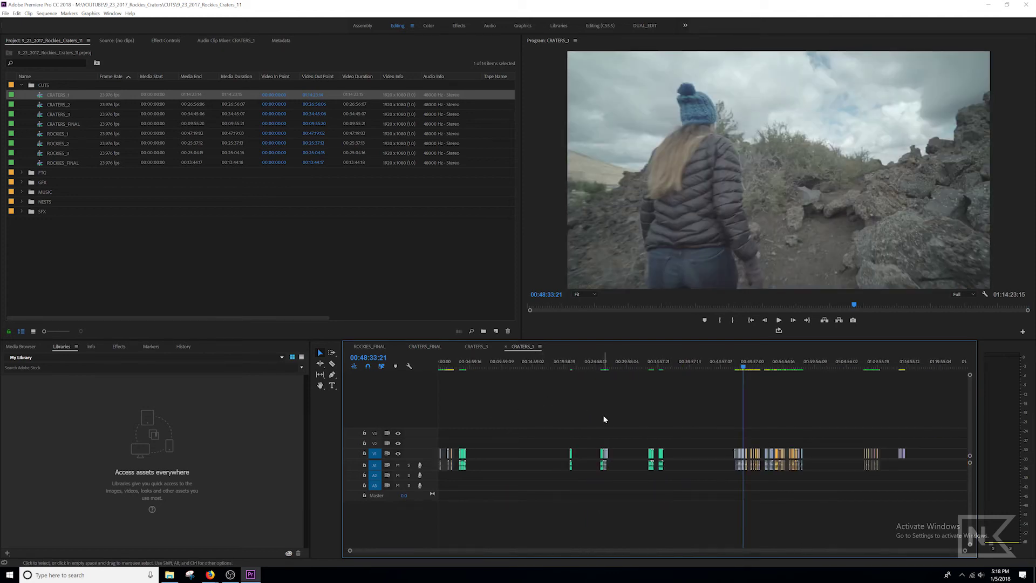
click(661, 366)
key(equal)
key(equal)
key(equal)
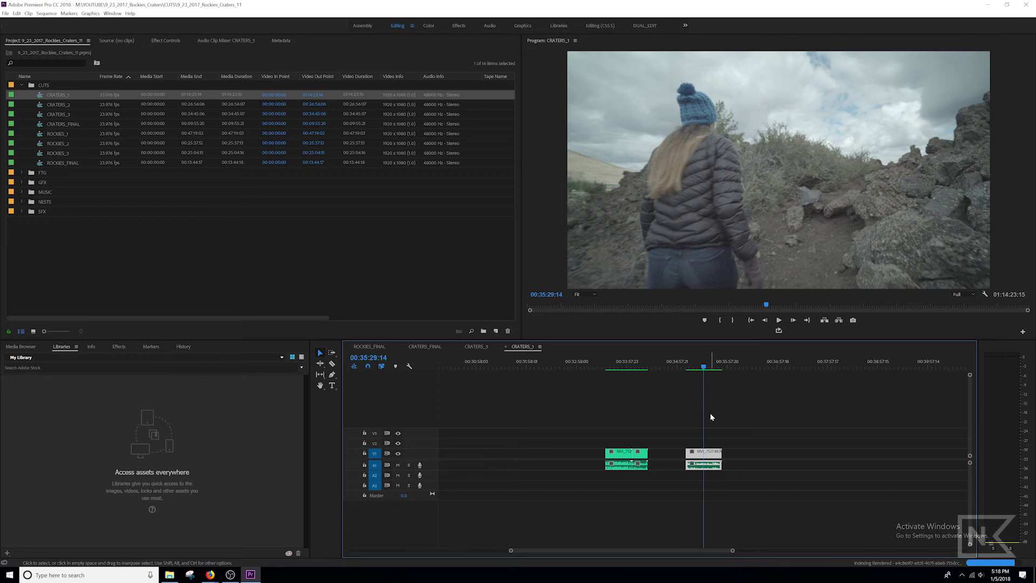
key(minus)
key(minus)
key(minus)
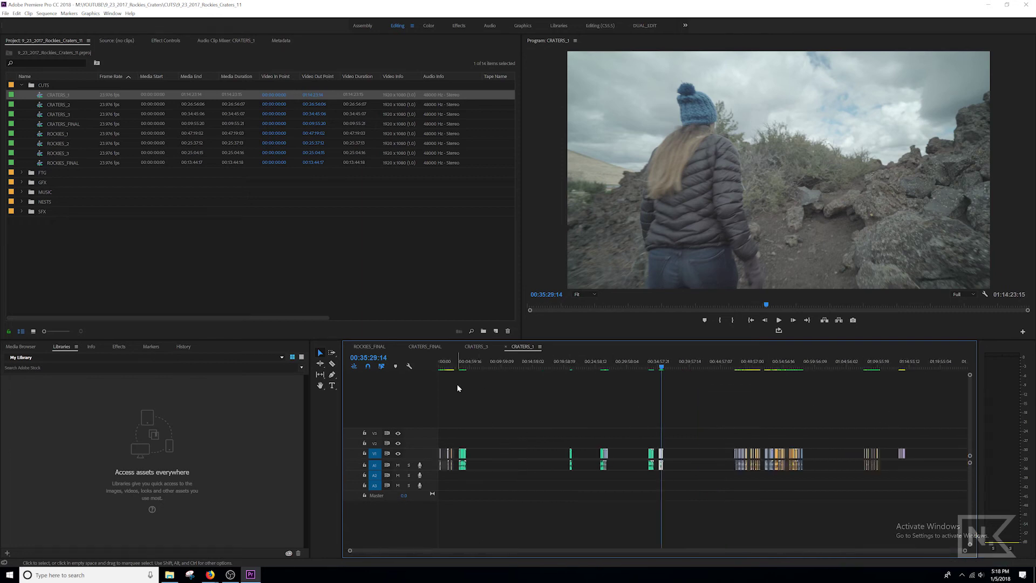
Open CRATERS_2, CRATERS_3 and CRATERS_FINAL, ending on the CRATERS_2 timeline.
double_click(54, 104)
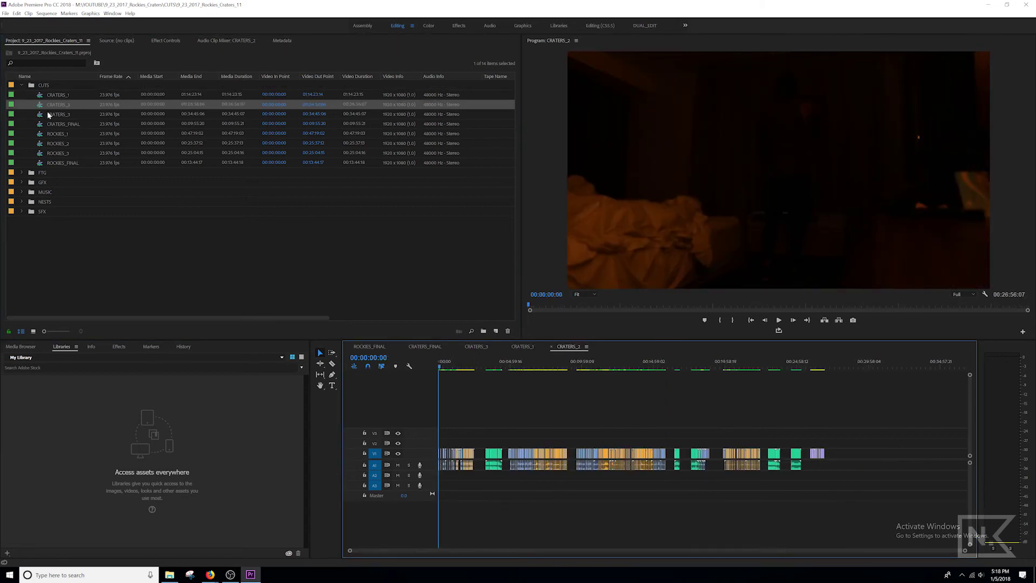
double_click(41, 115)
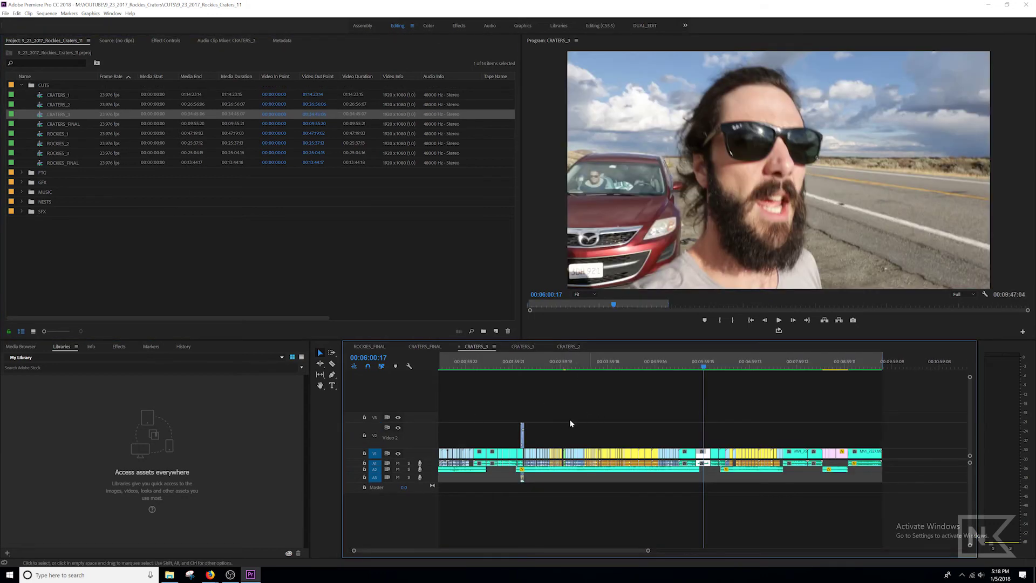
key(minus)
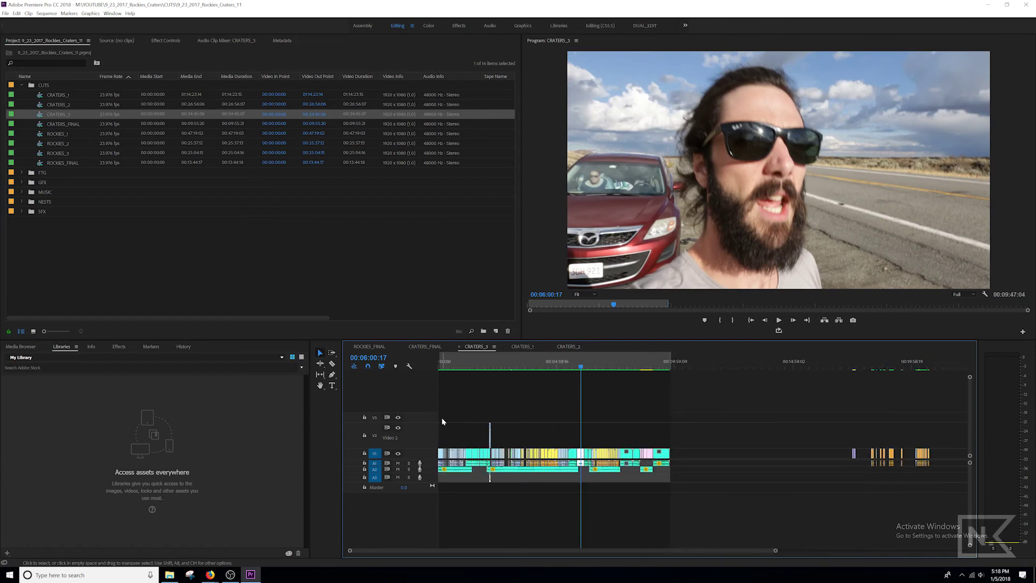
click(47, 125)
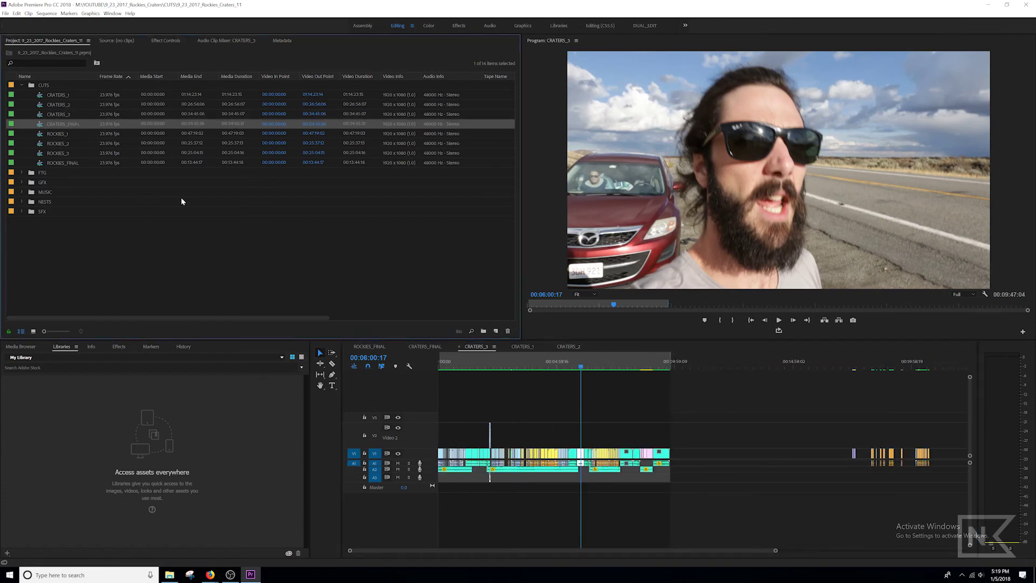
double_click(42, 127)
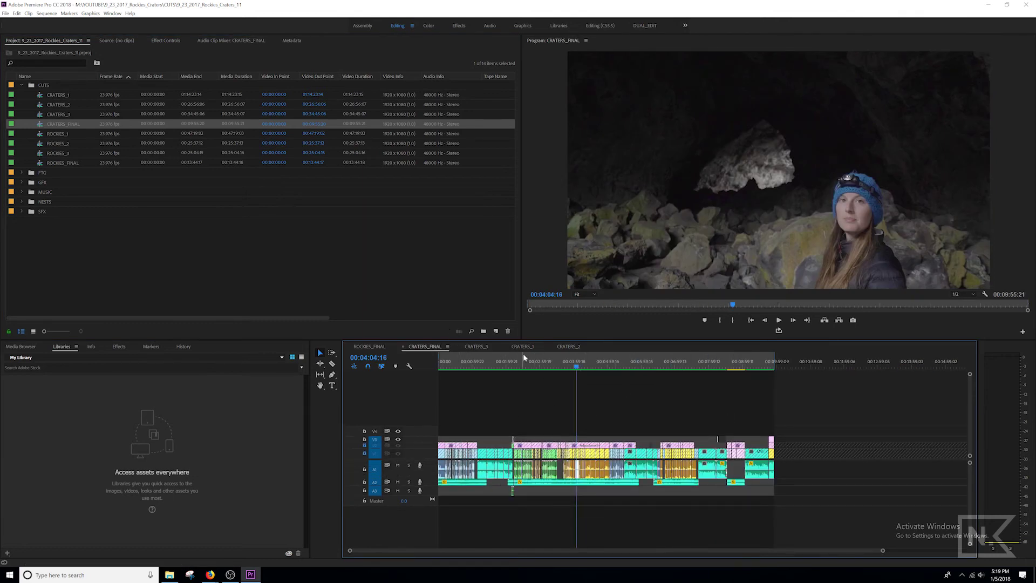
click(569, 347)
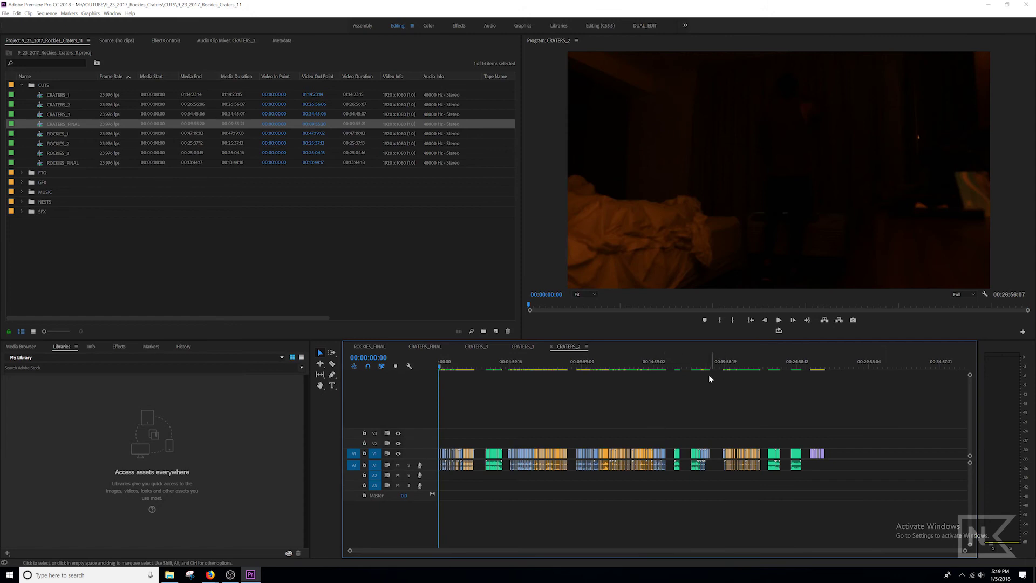
Move the playhead to 00:20:48:06, collapse CUTS, expand FTG, then show 9_23_2017_Rockies_Craters in Explorer.
click(737, 367)
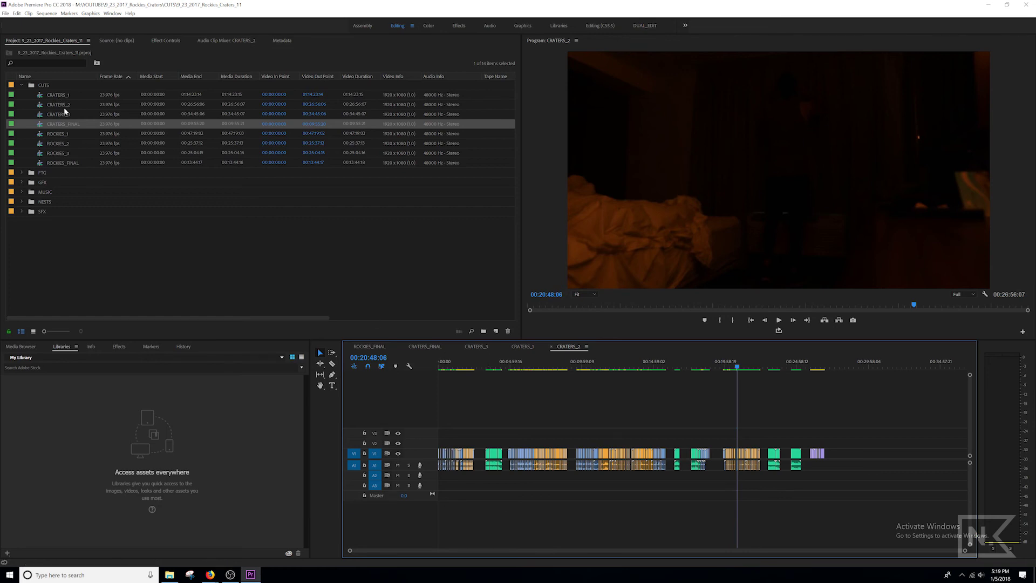
click(22, 86)
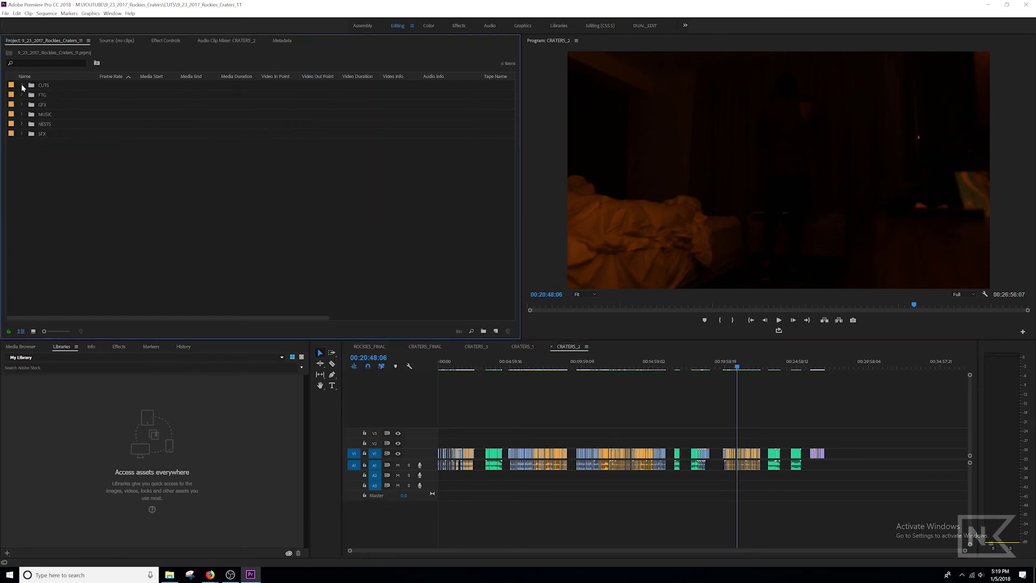
click(22, 95)
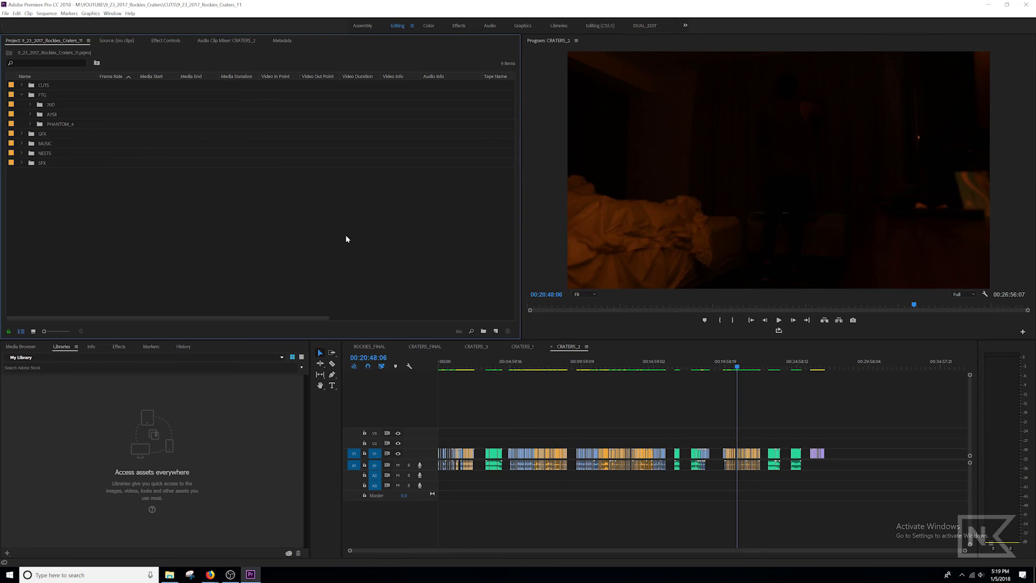
key(alt+Tab)
click(477, 34)
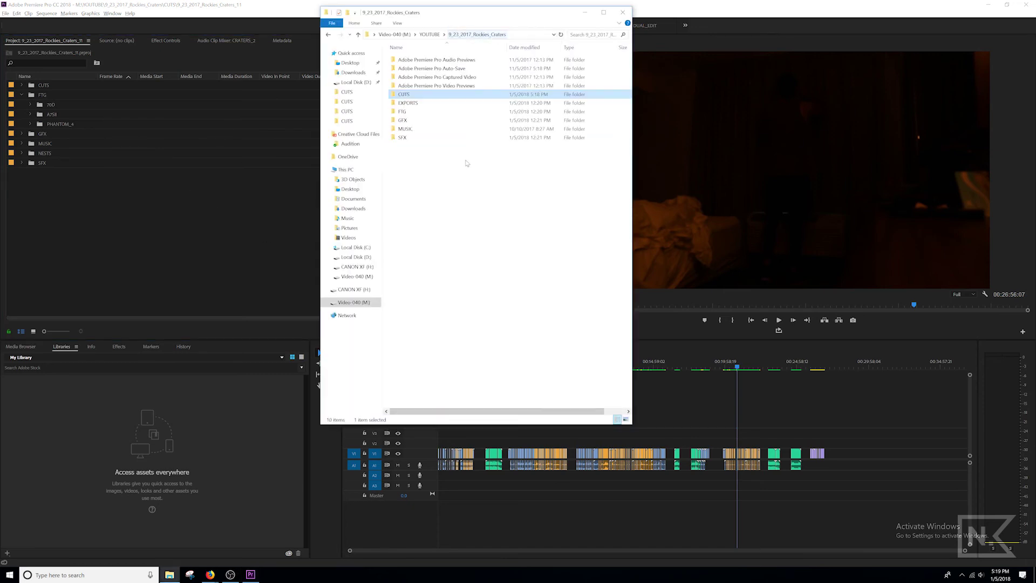
Open the FTG folder on disk, then return to Premiere and expand the GFX bin.
double_click(404, 110)
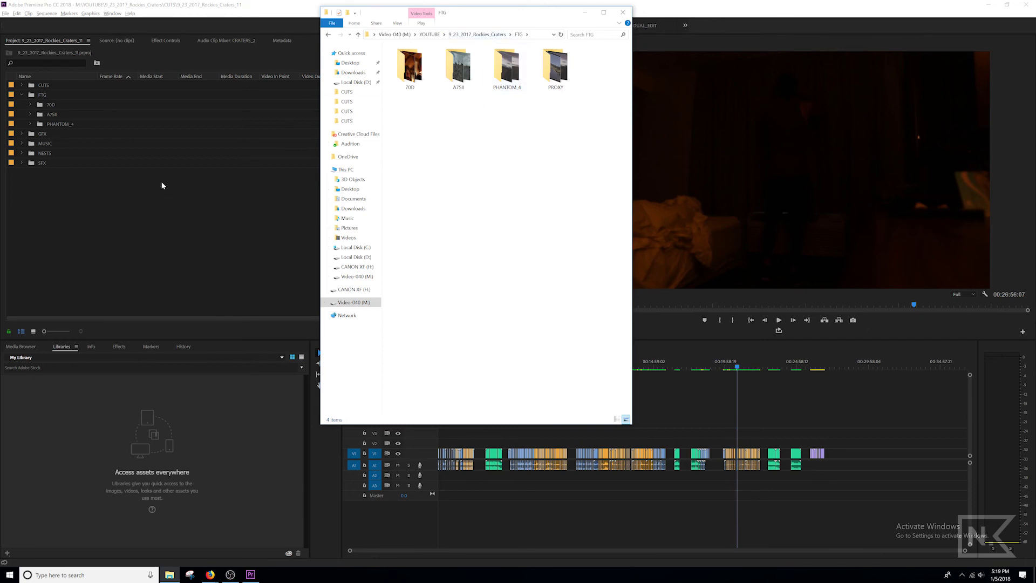
click(161, 208)
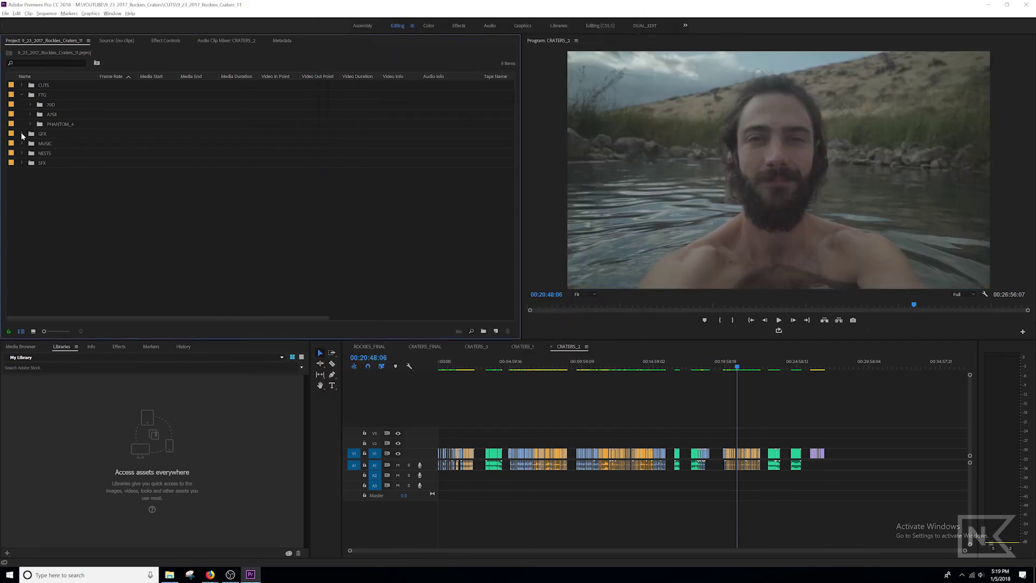
click(21, 134)
Peek inside the GFX, NESTS and SFX bins, collapse them and FTG, then return to Explorer.
click(22, 134)
click(22, 153)
click(22, 154)
click(22, 153)
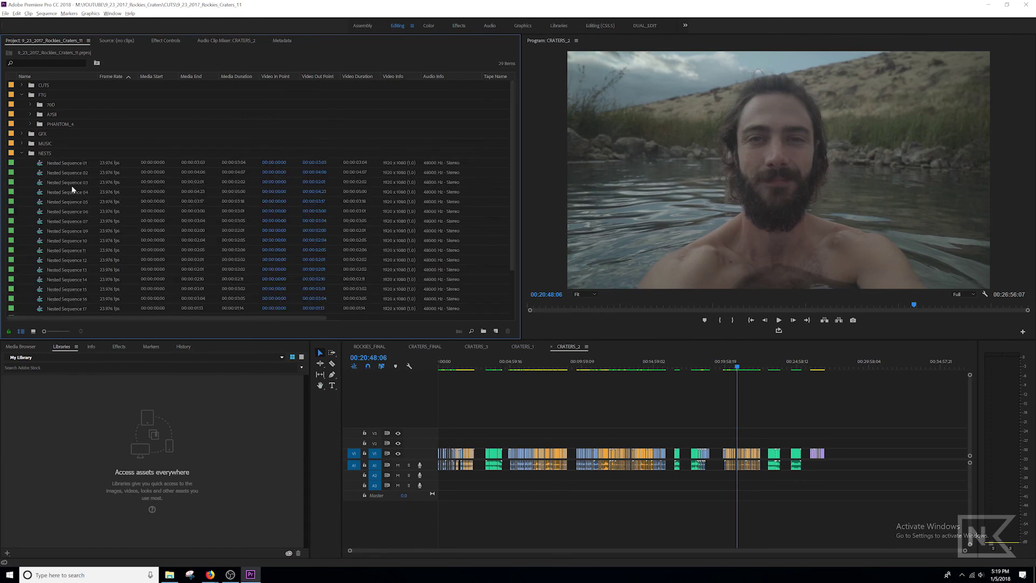
click(21, 153)
click(22, 163)
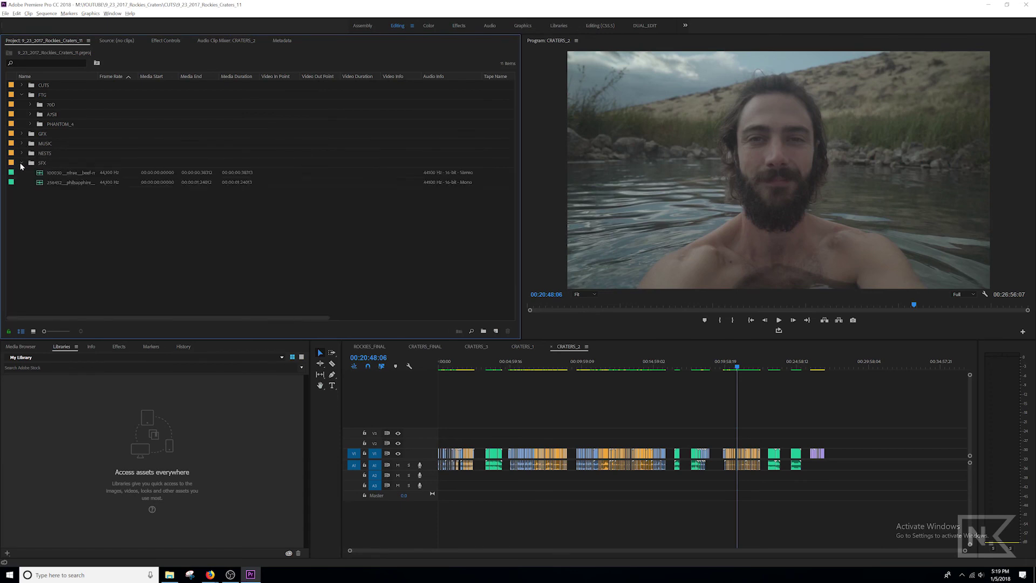
click(22, 163)
click(22, 95)
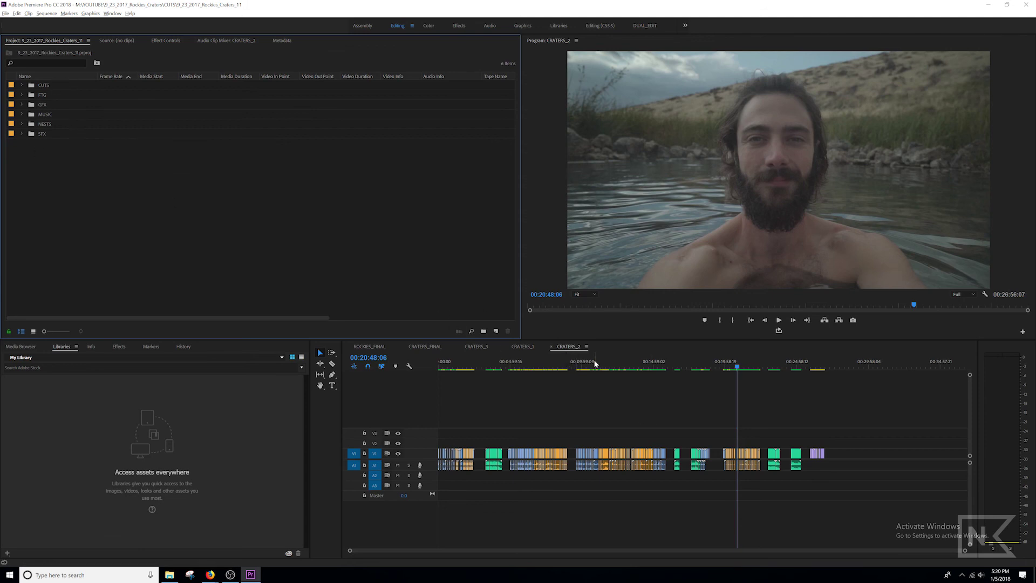
key(alt+Tab)
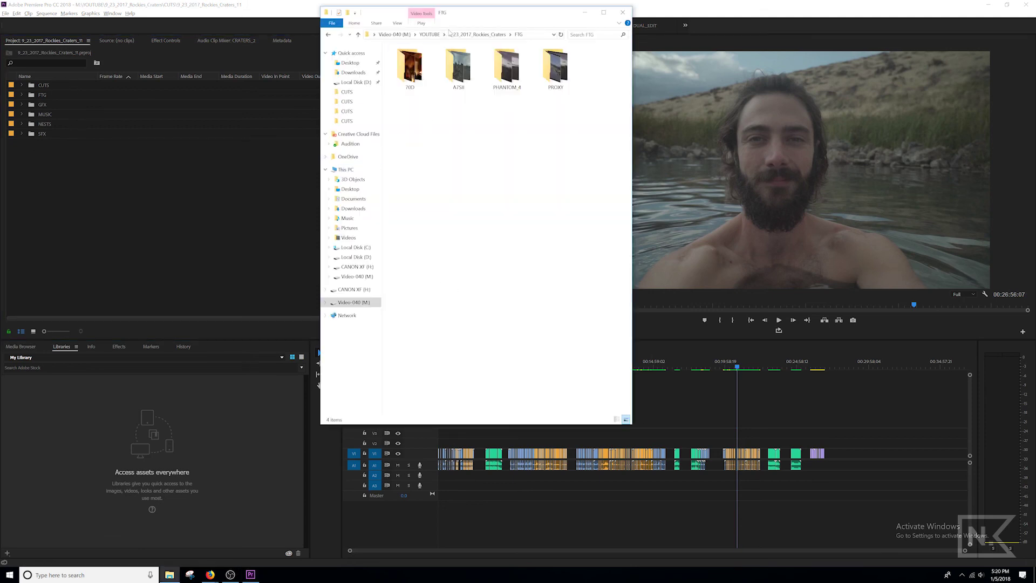
Open the EXPORTS folder and briefly play CRATERS_FINAL before closing the player.
click(469, 34)
double_click(415, 106)
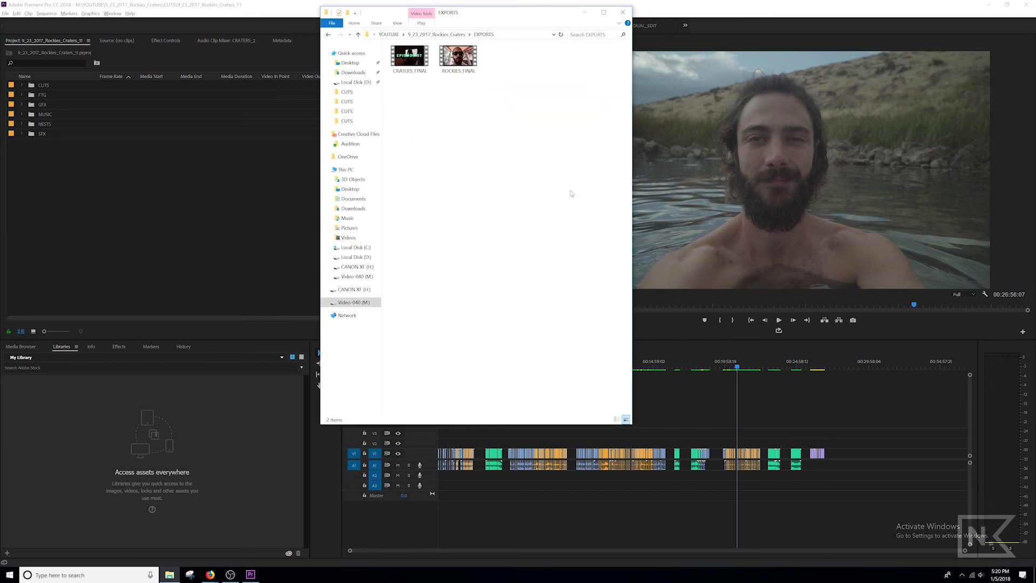
double_click(410, 56)
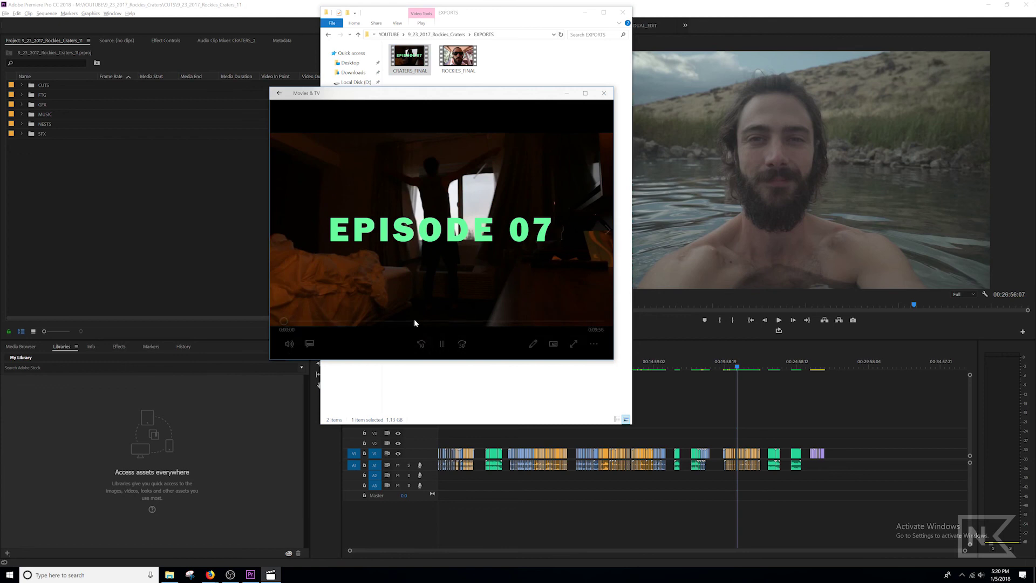
click(604, 93)
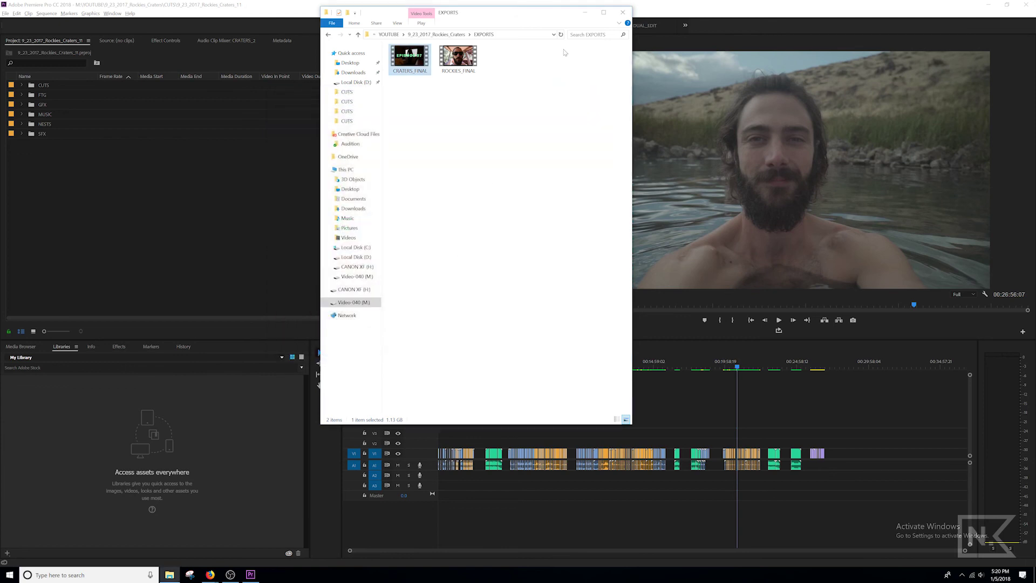